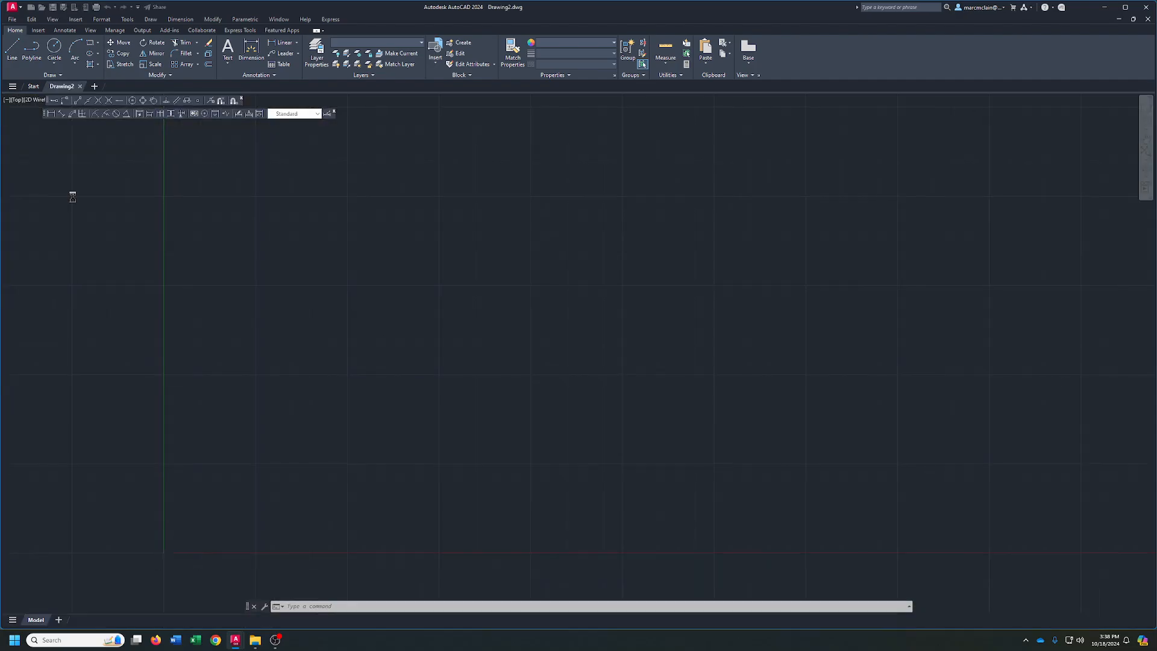
# Close the blank Drawing2 and open the pinned template file from the recent files
pyautogui.click(82, 86)
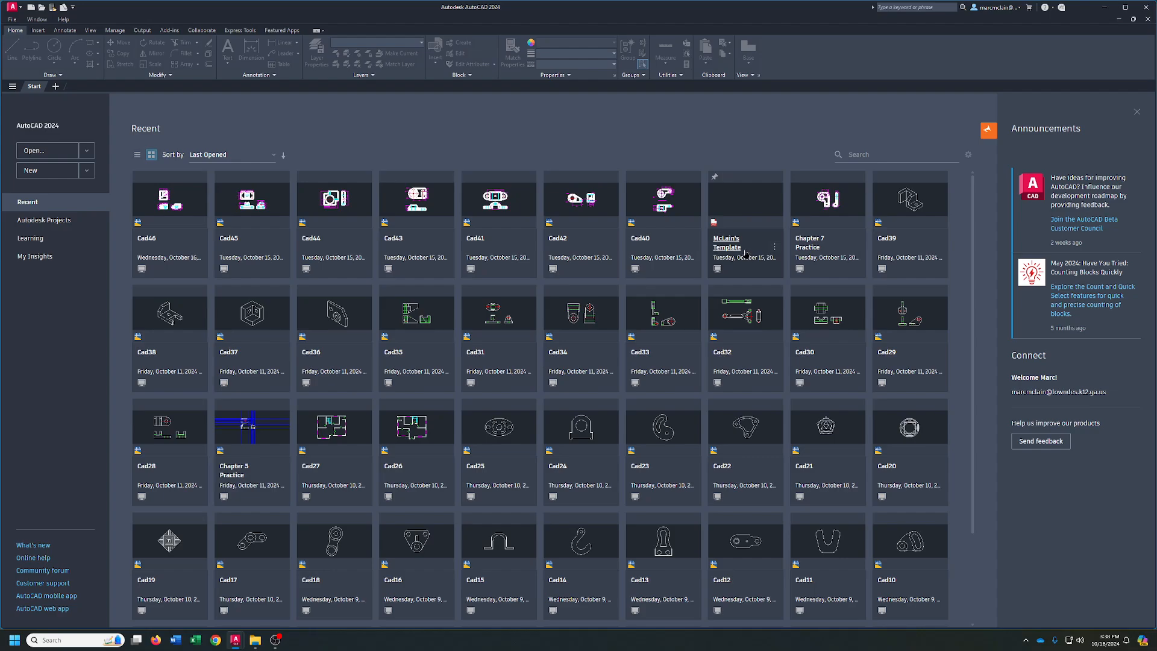
pyautogui.click(734, 246)
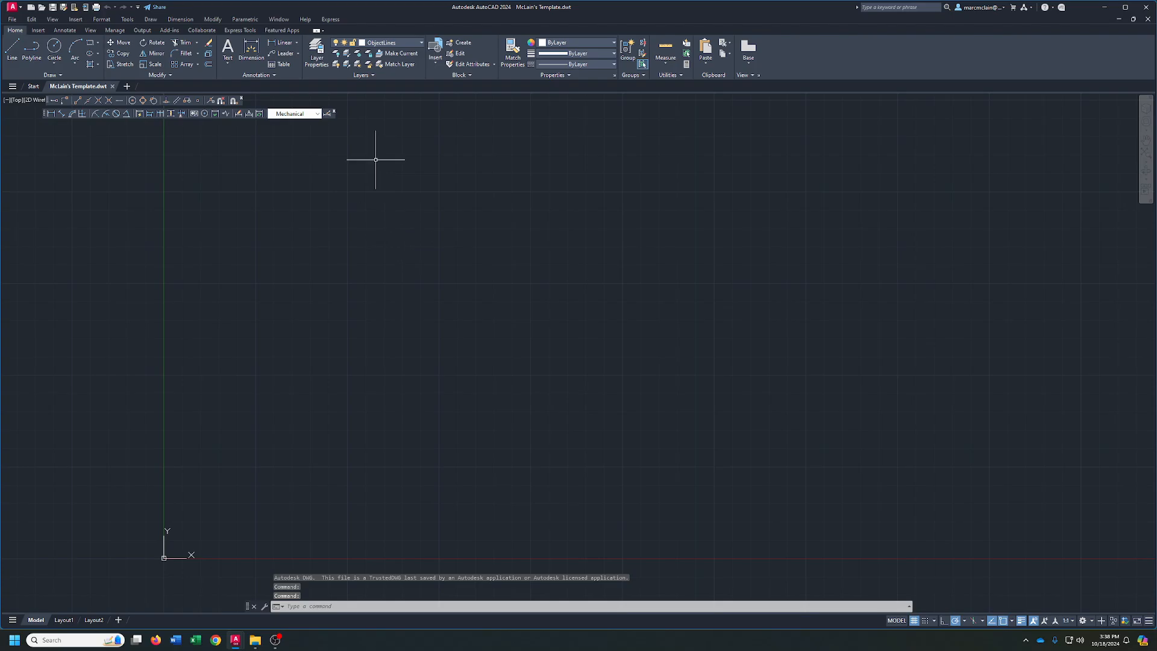
# Create a new layer named TitleBlockLettering with the colour blue and close the layer manager
pyautogui.click(317, 51)
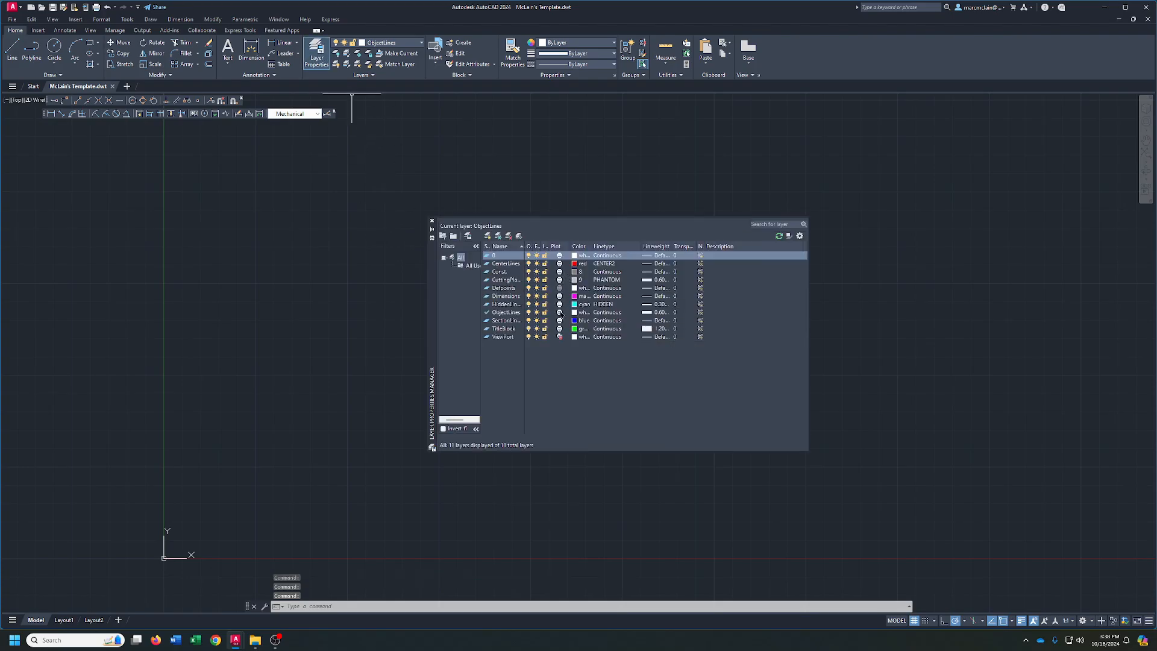
pyautogui.click(488, 236)
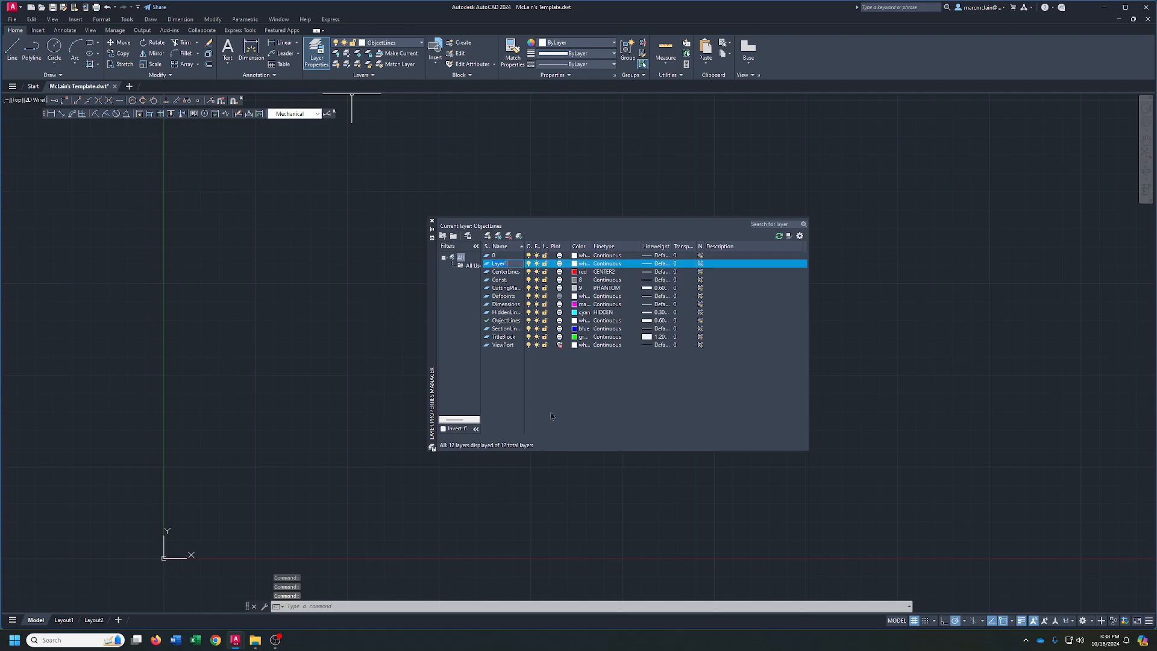
pyautogui.write('TitleBloc')
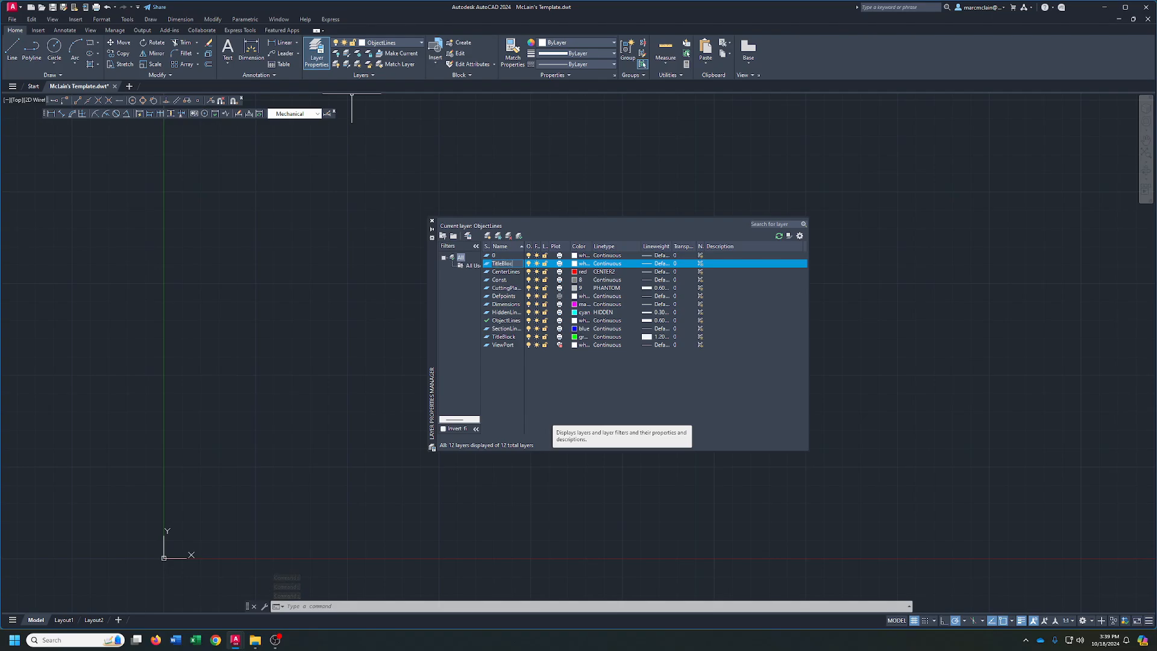
pyautogui.write('kLettering')
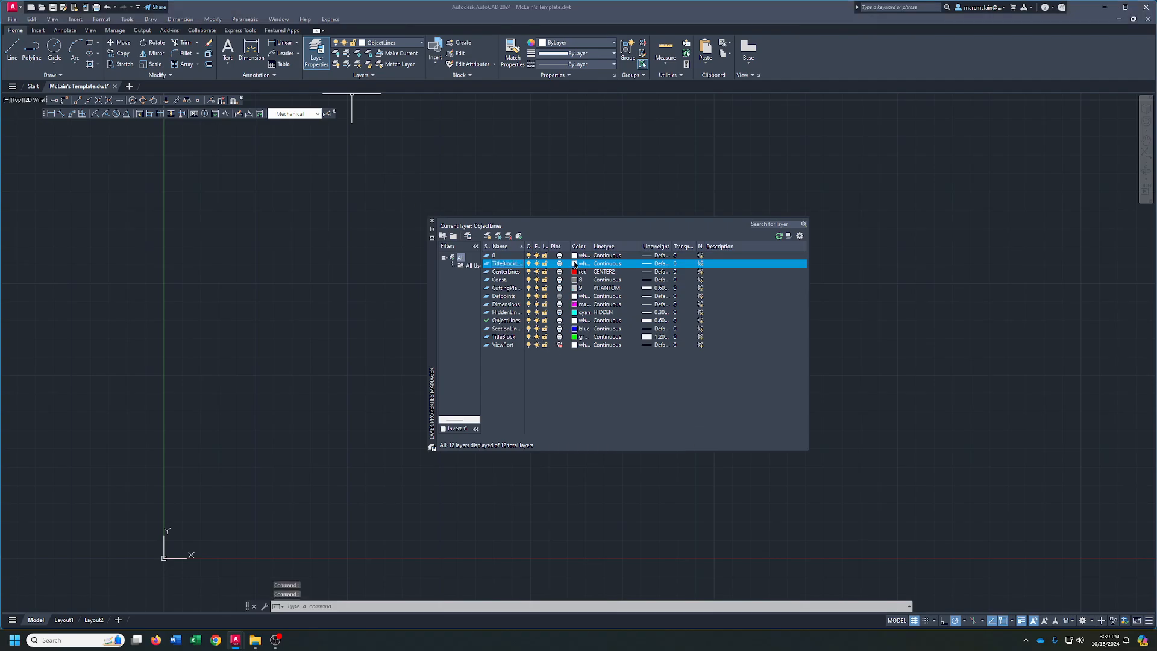
pyautogui.click(573, 264)
pyautogui.click(540, 340)
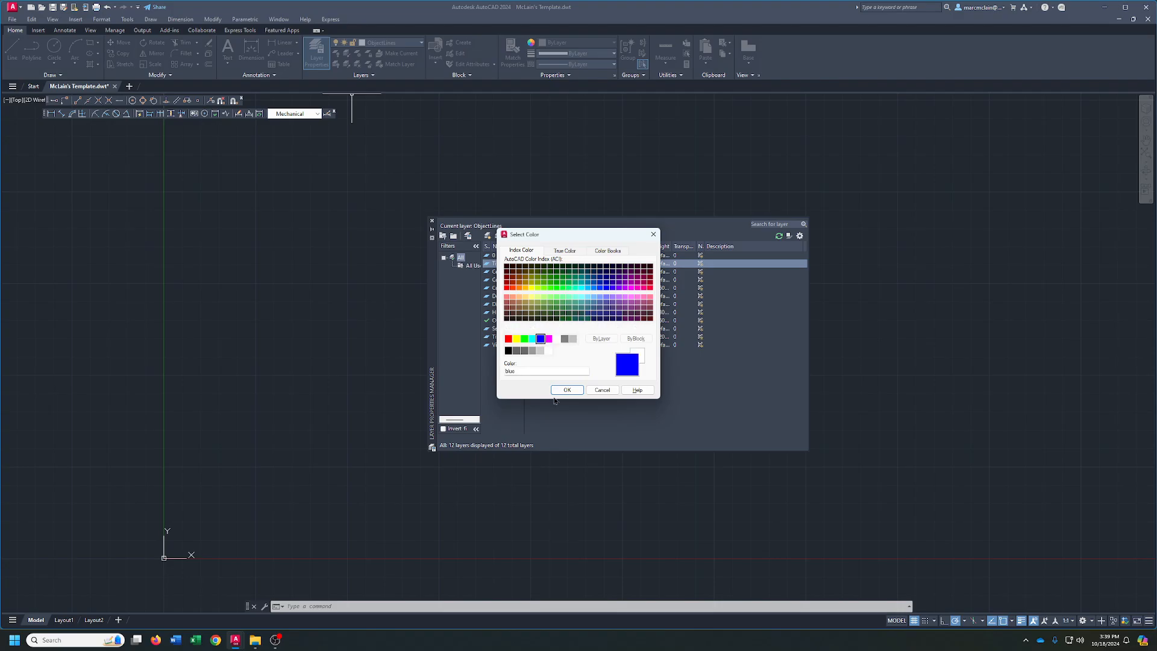
pyautogui.click(567, 390)
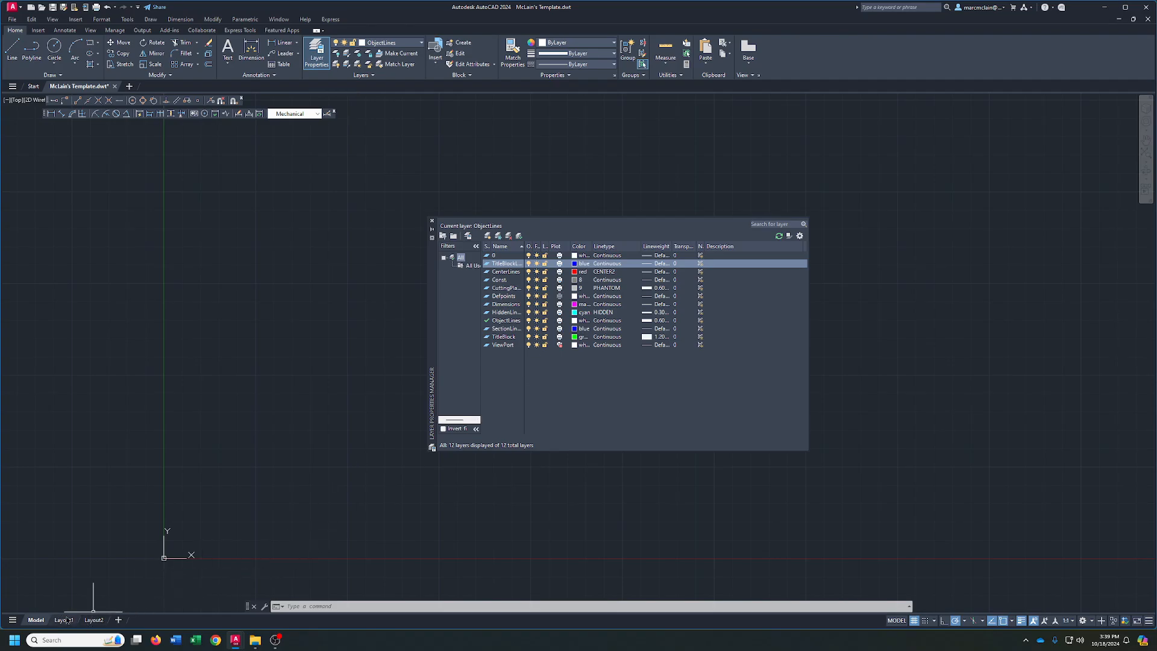
pyautogui.moveTo(66, 623)
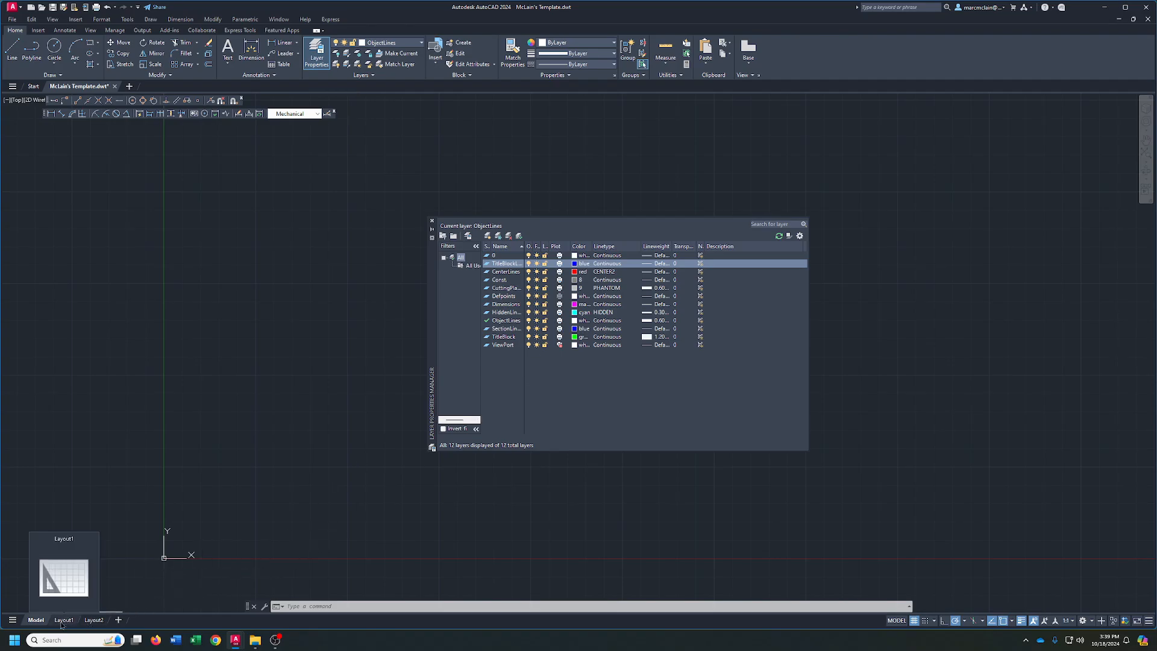
pyautogui.click(431, 221)
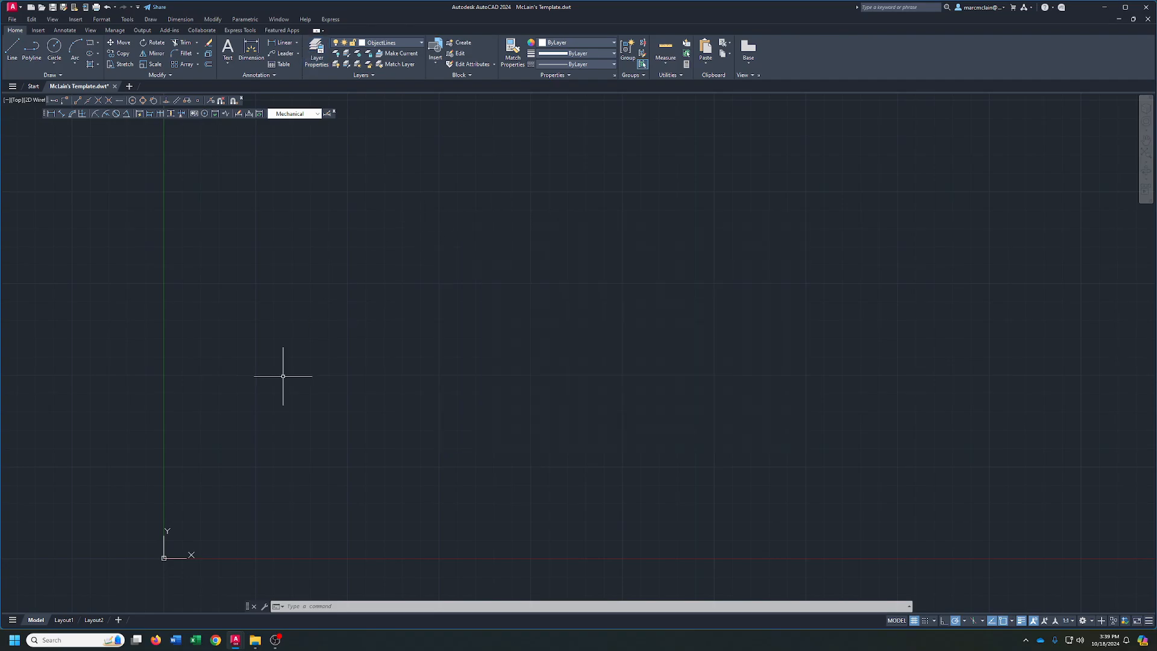
# Modify Layout1's page setup to use the AutoCAD PDF (General Documentation).pc3 plotter and the monochrome.ctb plot style table
pyautogui.click(68, 622)
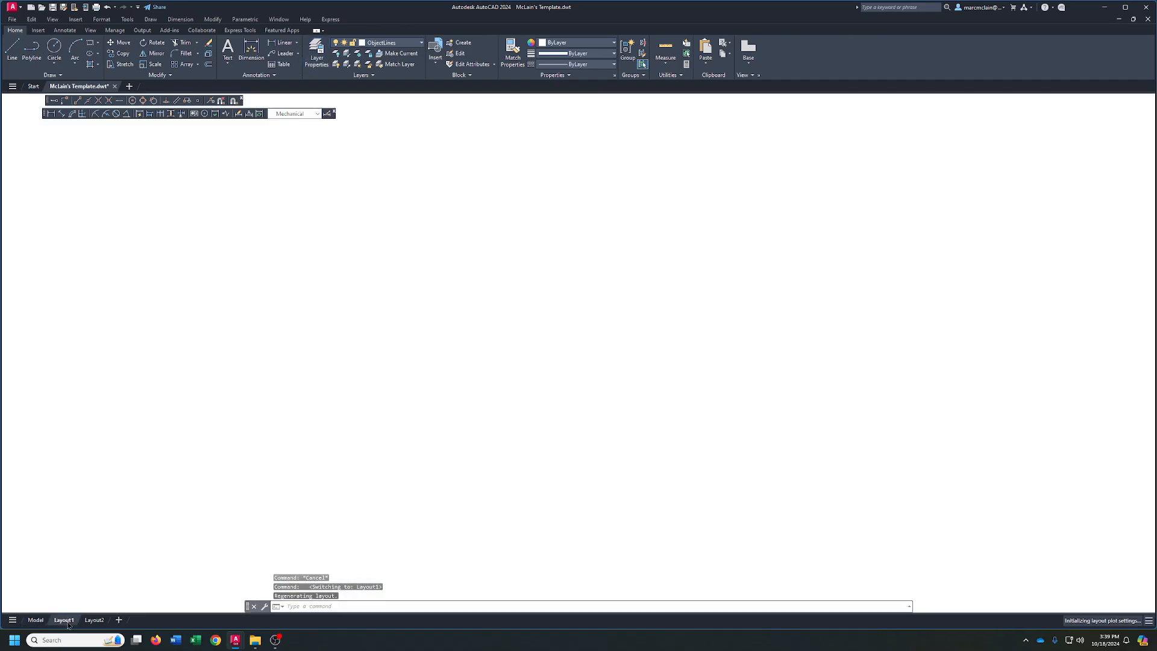
pyautogui.rightClick(68, 624)
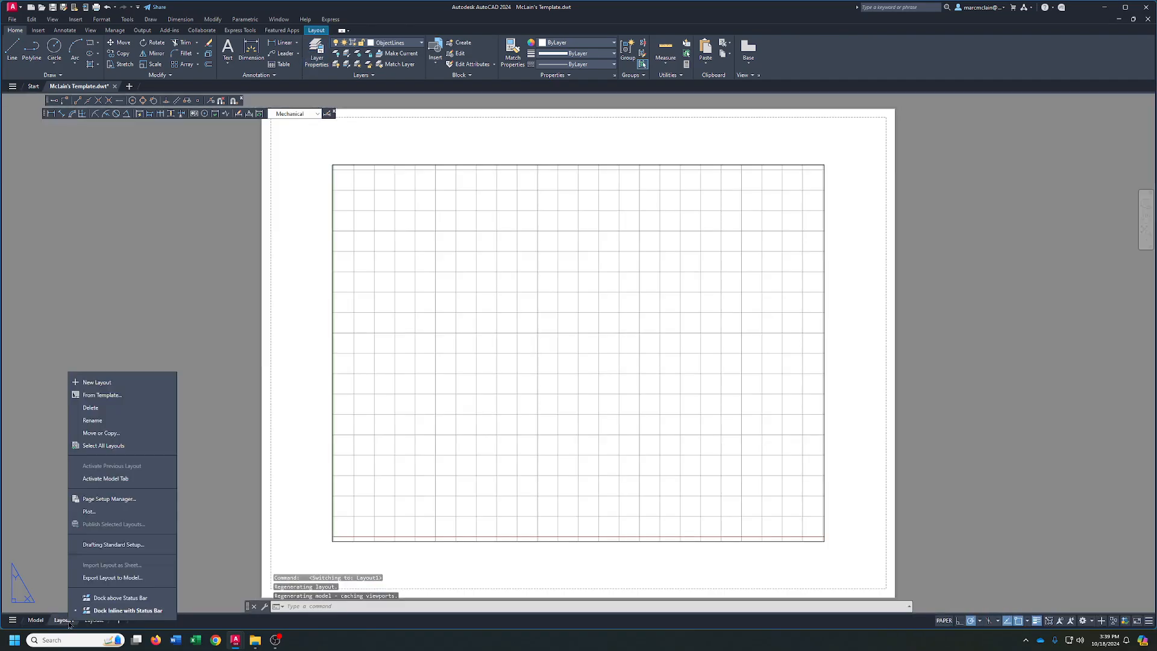
pyautogui.click(103, 499)
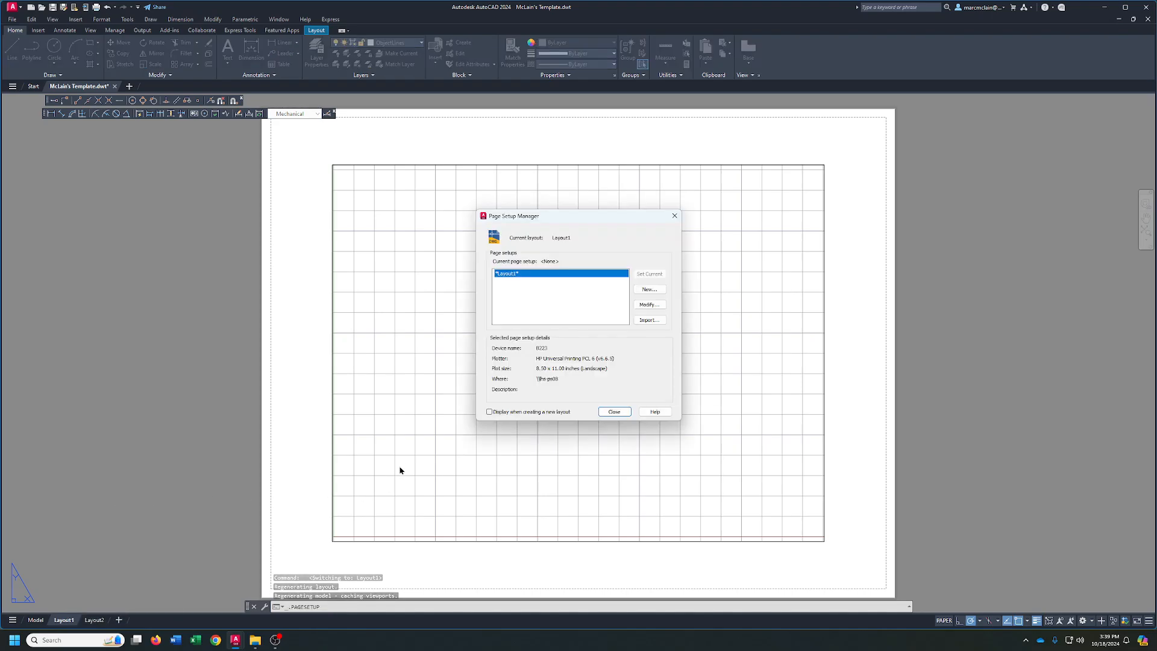
pyautogui.click(654, 306)
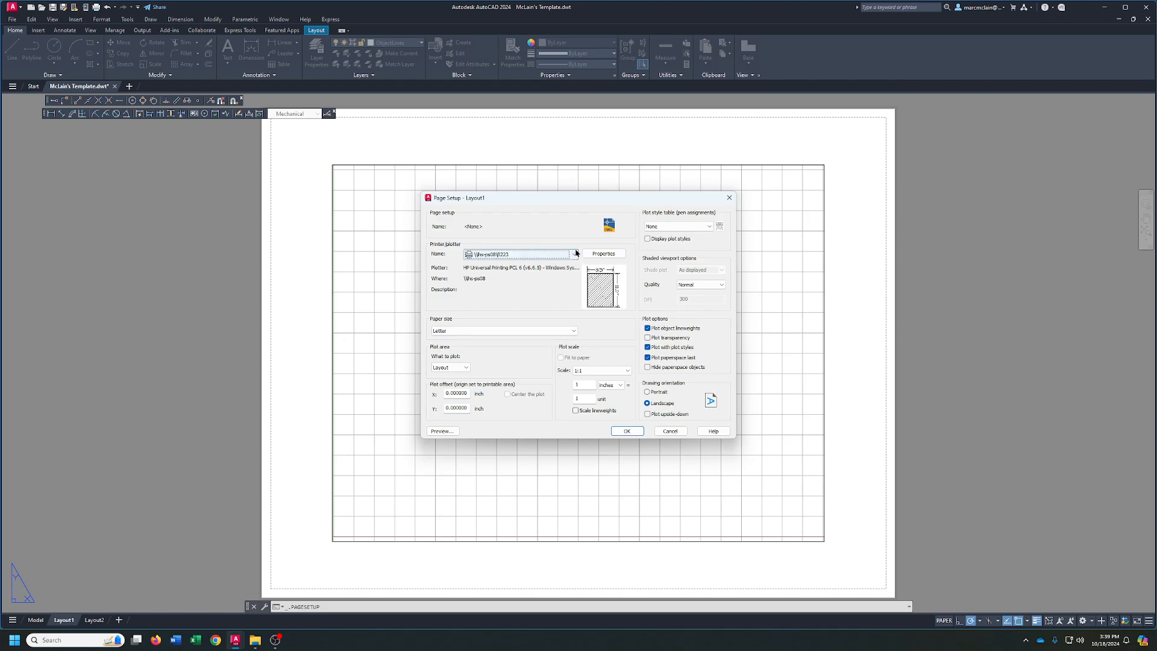
pyautogui.click(576, 253)
pyautogui.click(543, 313)
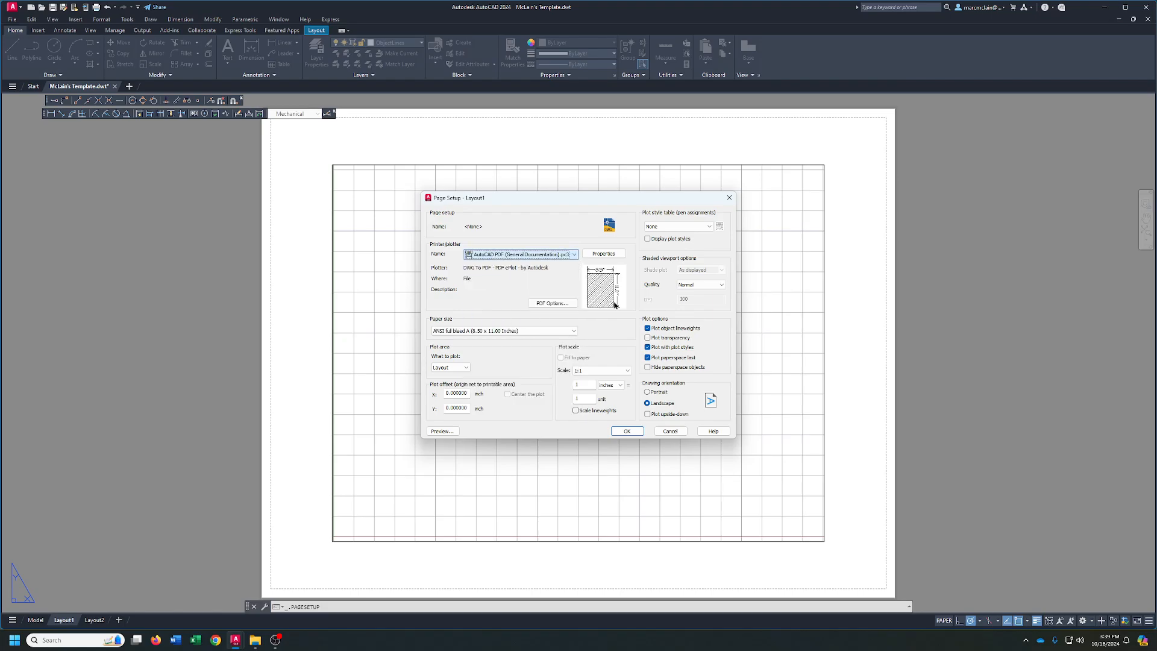
pyautogui.click(693, 226)
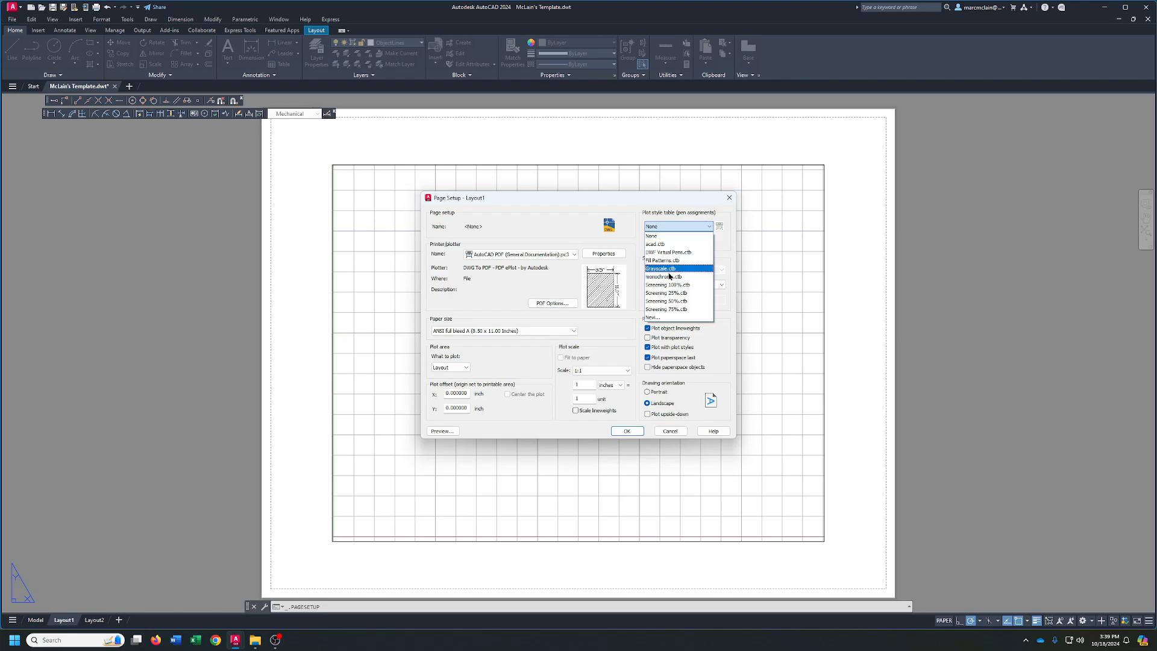
pyautogui.click(671, 277)
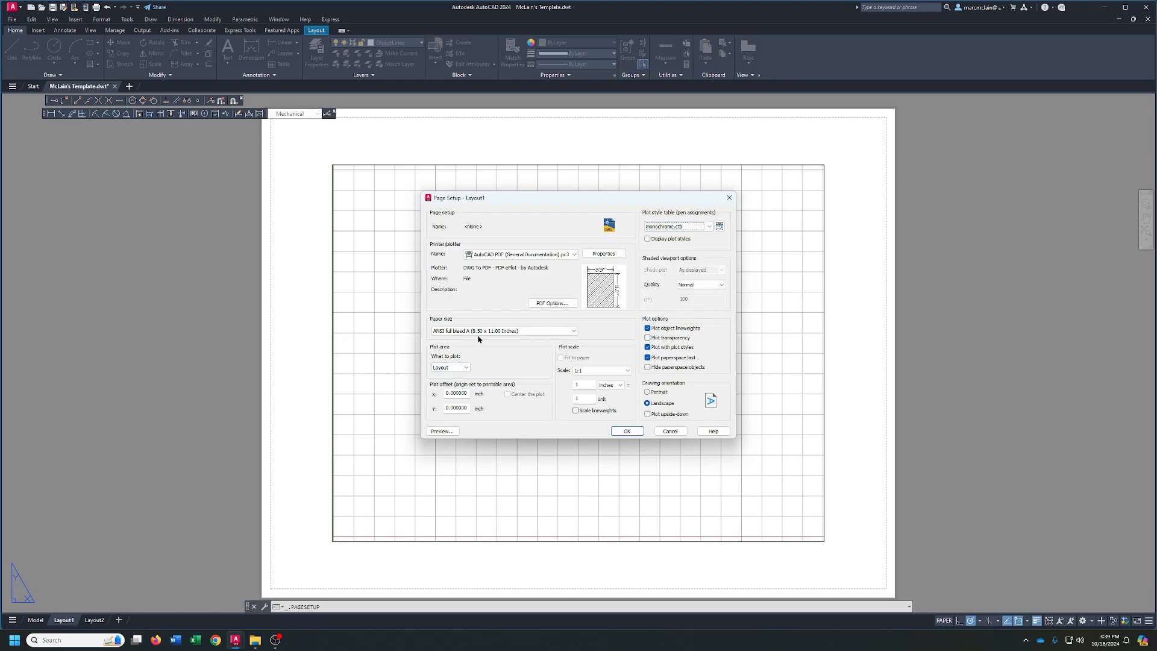
pyautogui.click(626, 431)
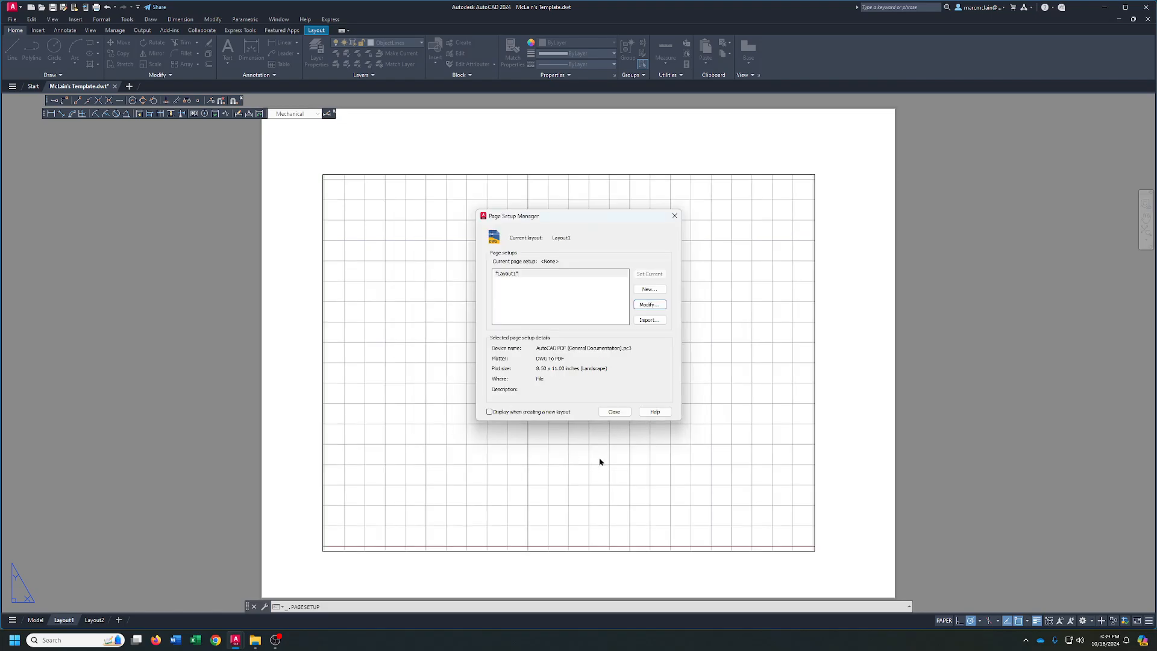
pyautogui.click(614, 412)
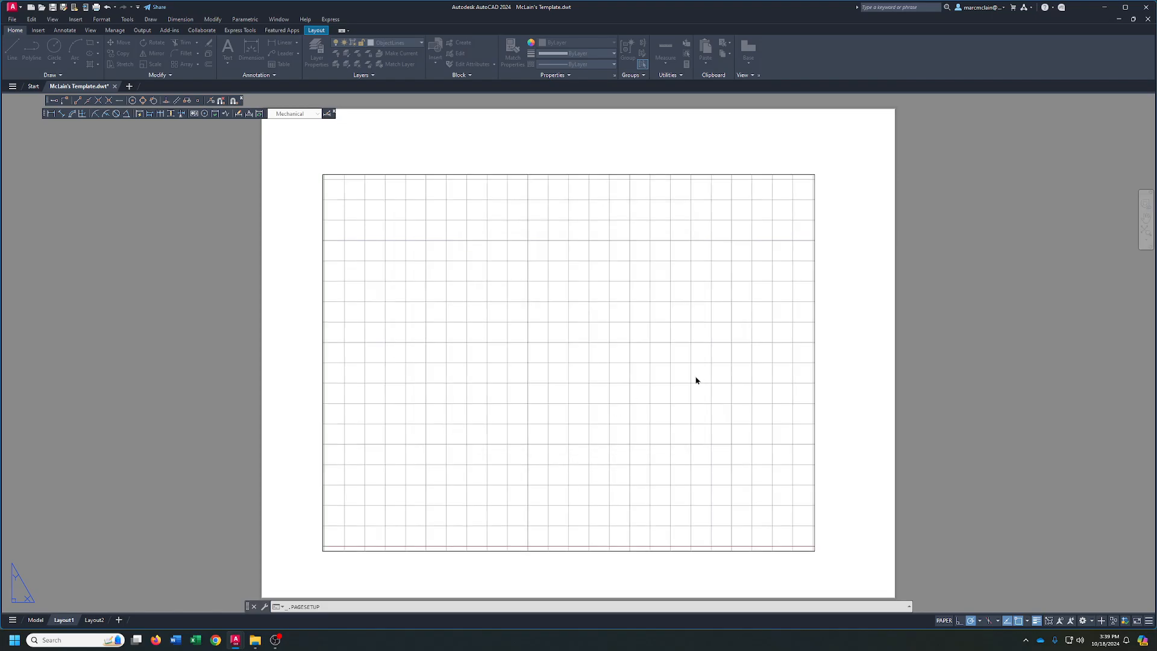
# Delete the default viewport from the Layout1 sheet
pyautogui.click(816, 183)
pyautogui.press('Delete')
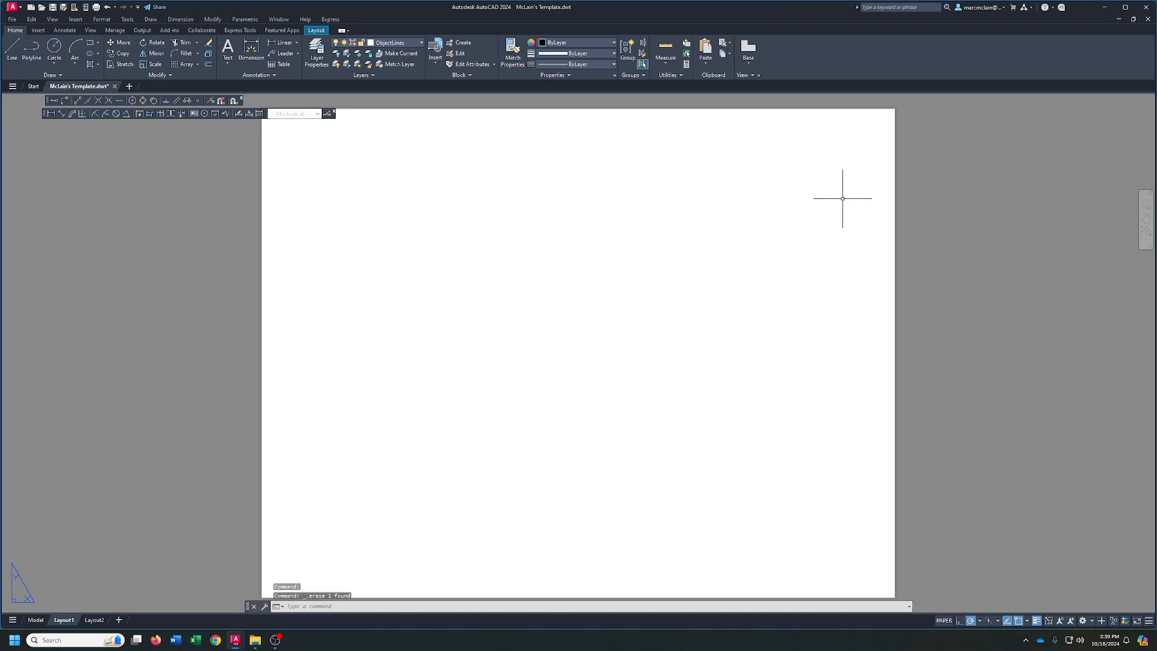
# Make TitleBlock the current layer and draw a 10.25 by 7.75 border rectangle starting near the sheet's upper-left corner
pyautogui.scroll(-2, 730, 268)
pyautogui.moveTo(730, 268); pyautogui.dragTo(615, 301, button='middle')
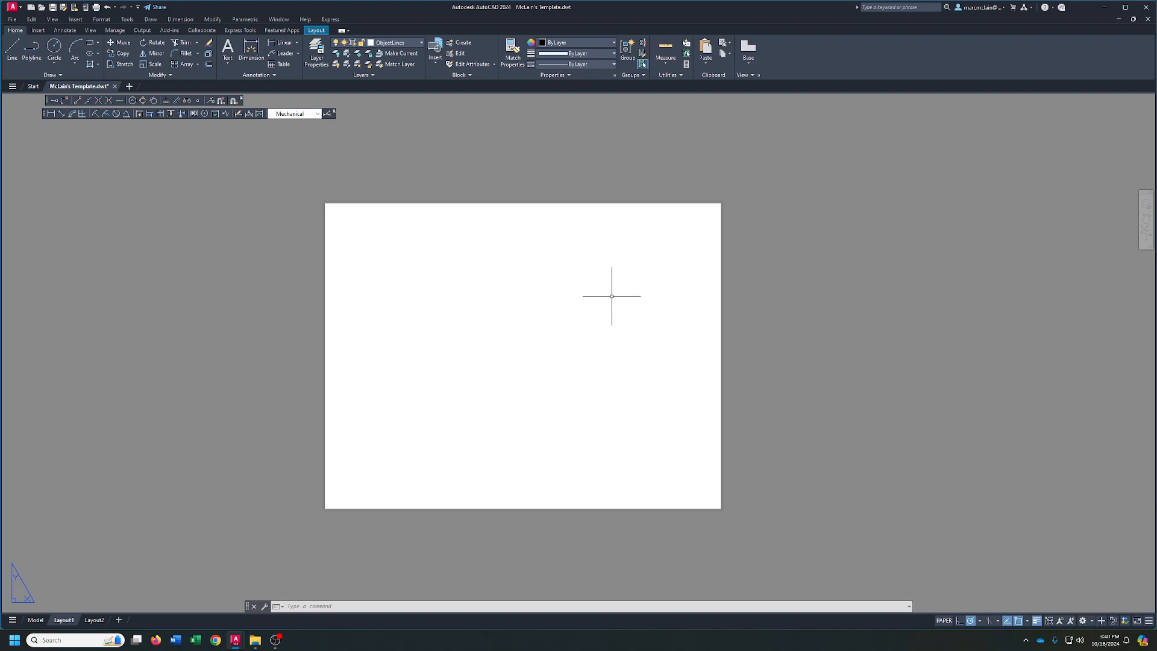
pyautogui.click(400, 43)
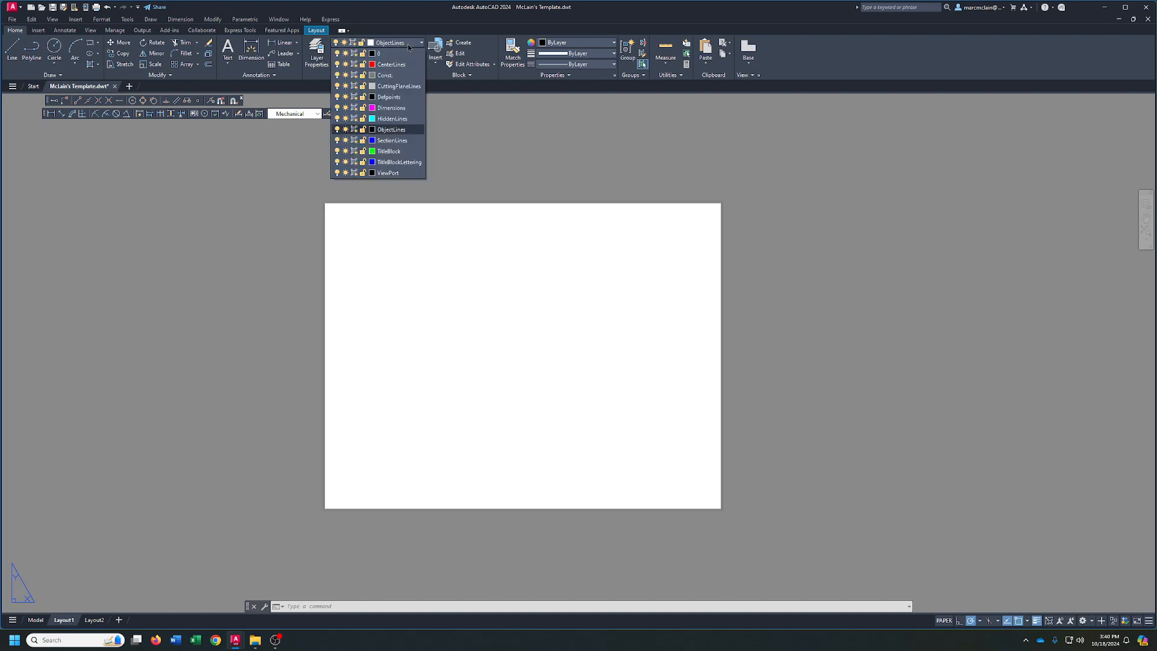
pyautogui.click(396, 152)
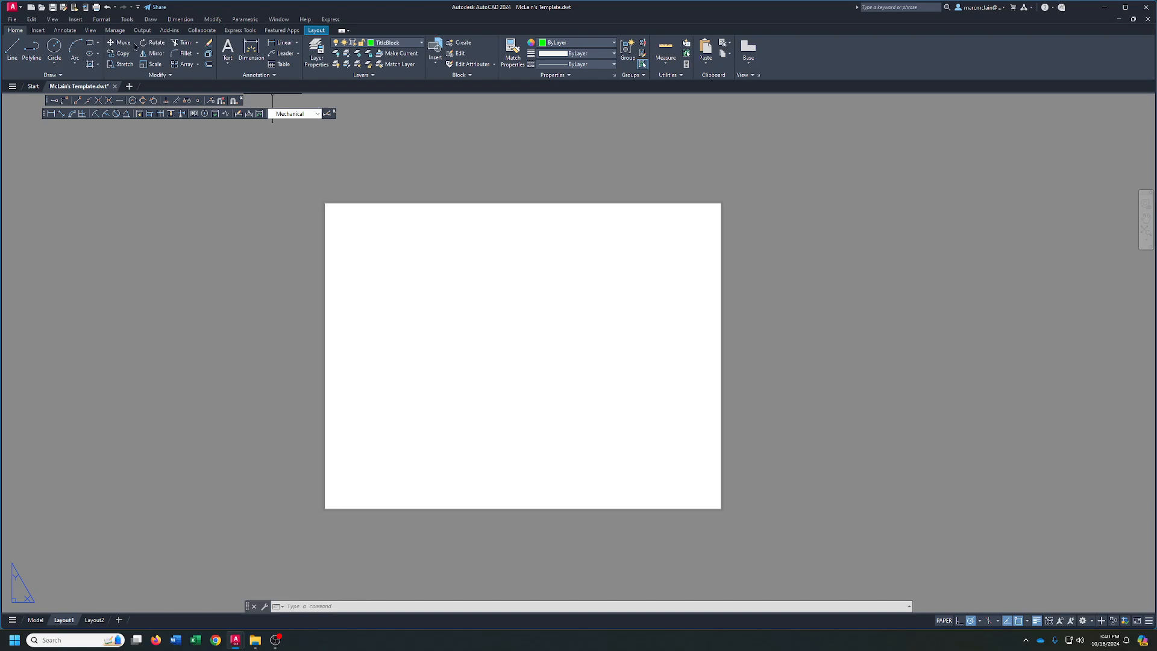
pyautogui.click(94, 43)
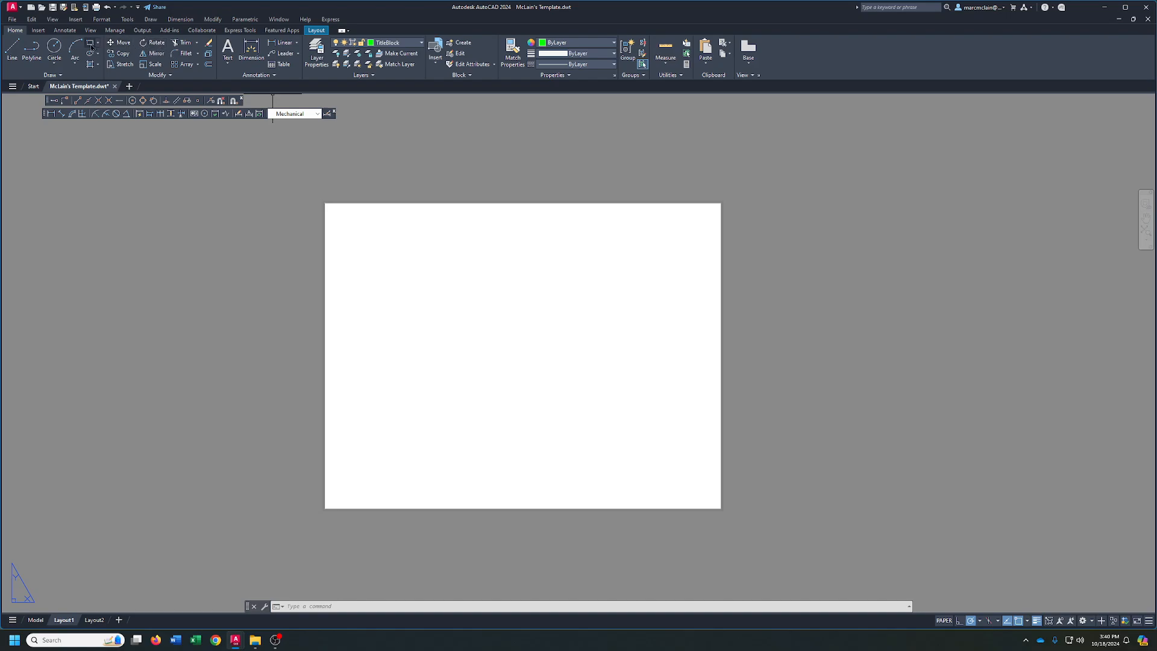
pyautogui.click(334, 212)
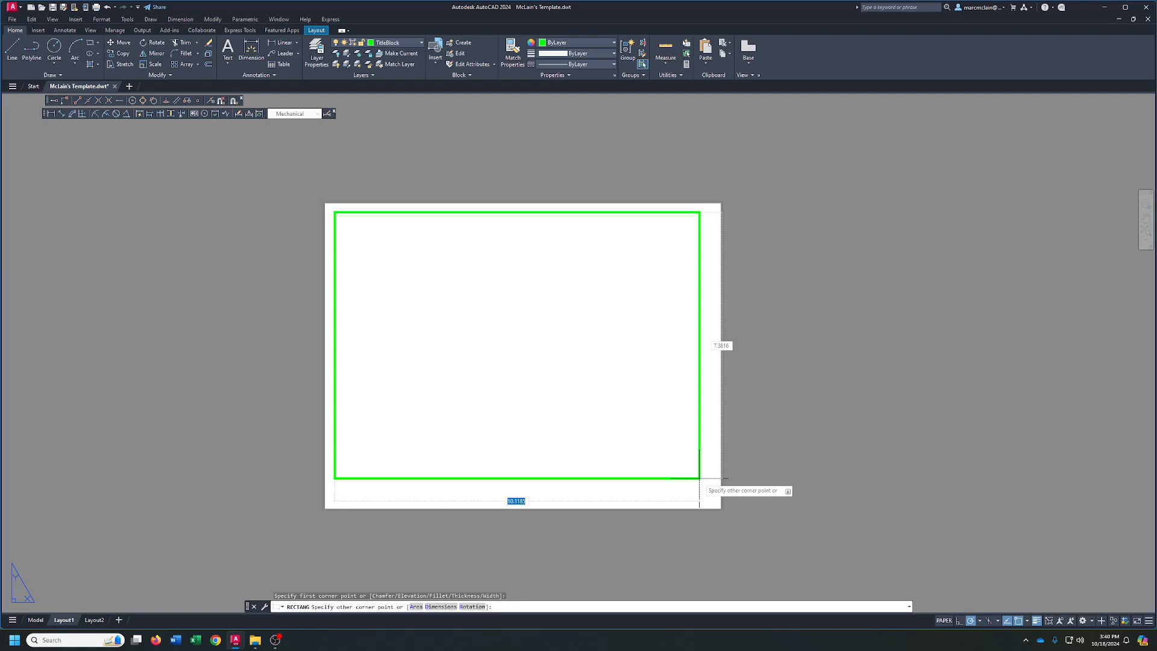
pyautogui.write('10')
pyautogui.press('Tab')
pyautogui.write('7.')
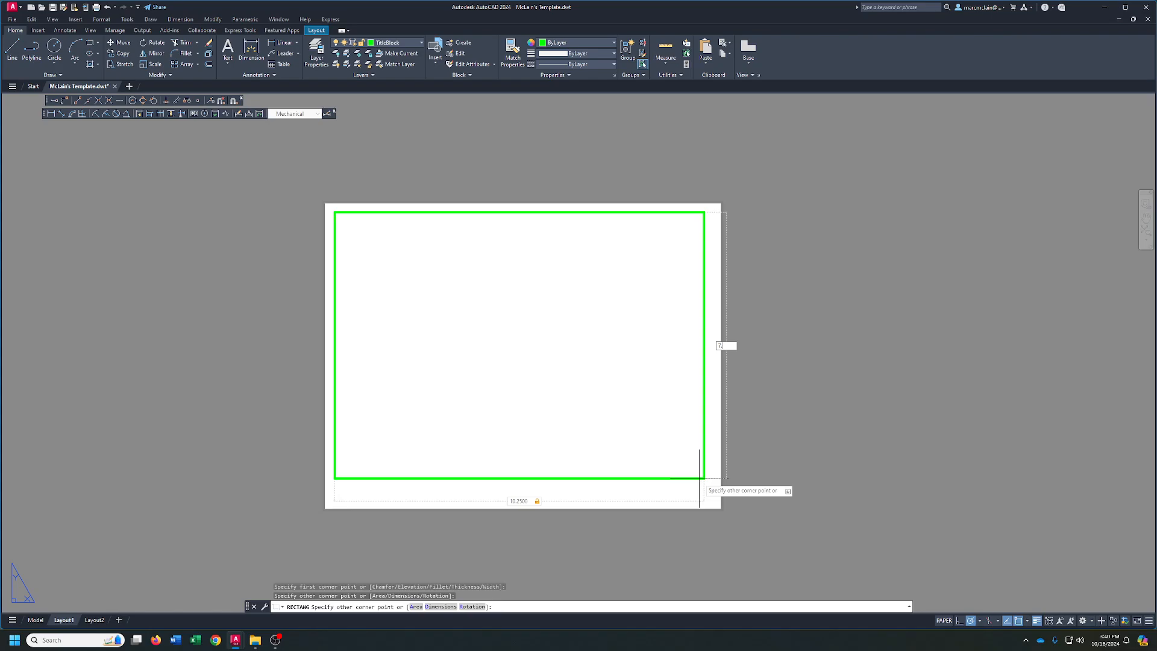
pyautogui.write('75')
pyautogui.press('Return')
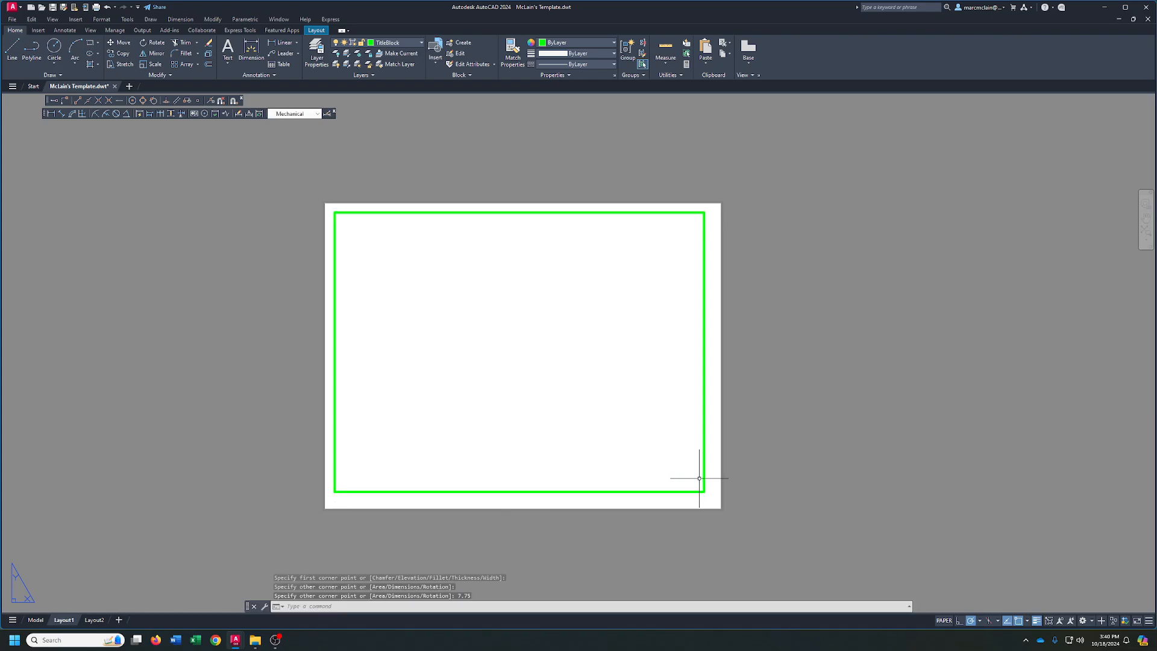
# Move the border rectangle slightly right and down to roughly centre it on the sheet
pyautogui.click(268, 171)
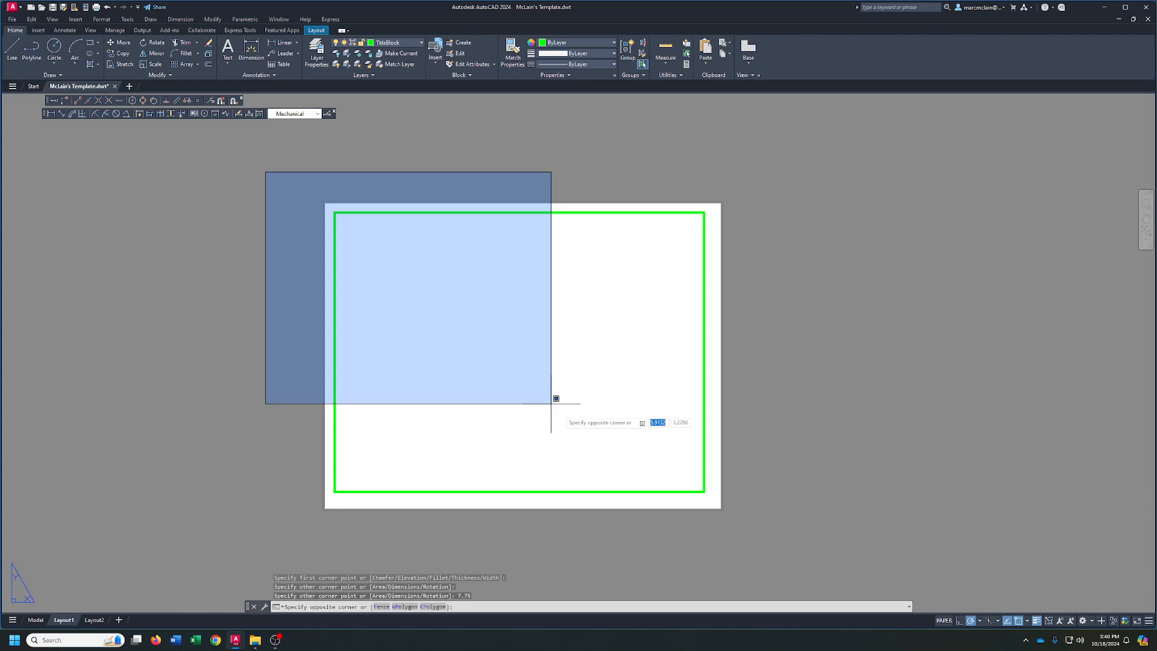
pyautogui.click(717, 536)
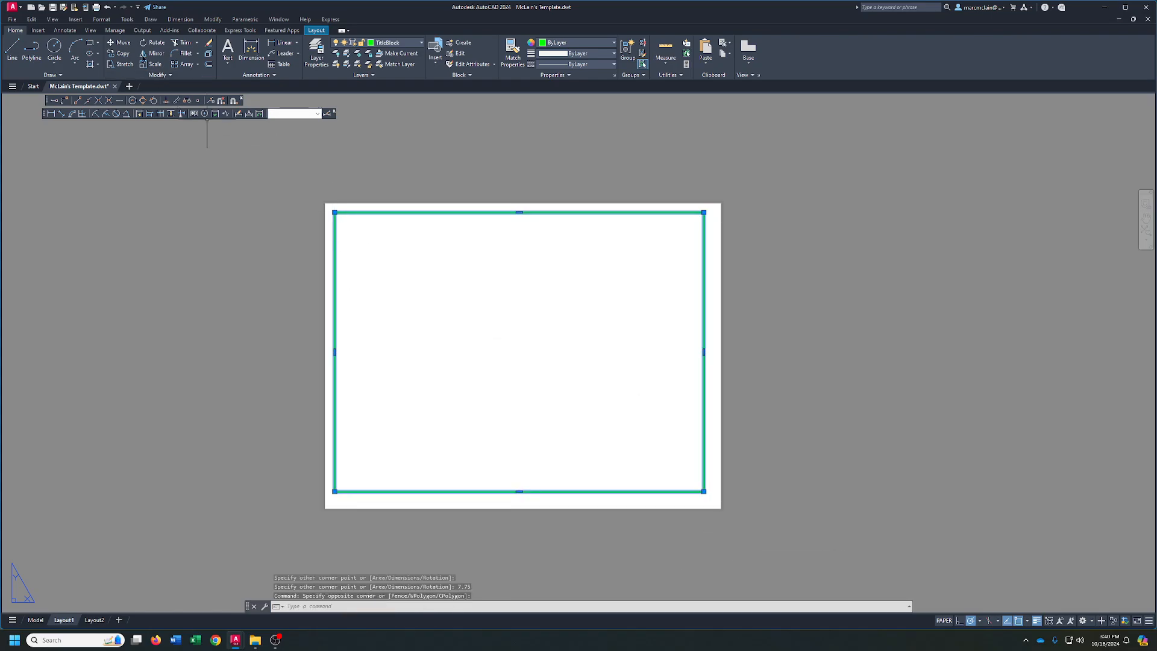
pyautogui.click(120, 43)
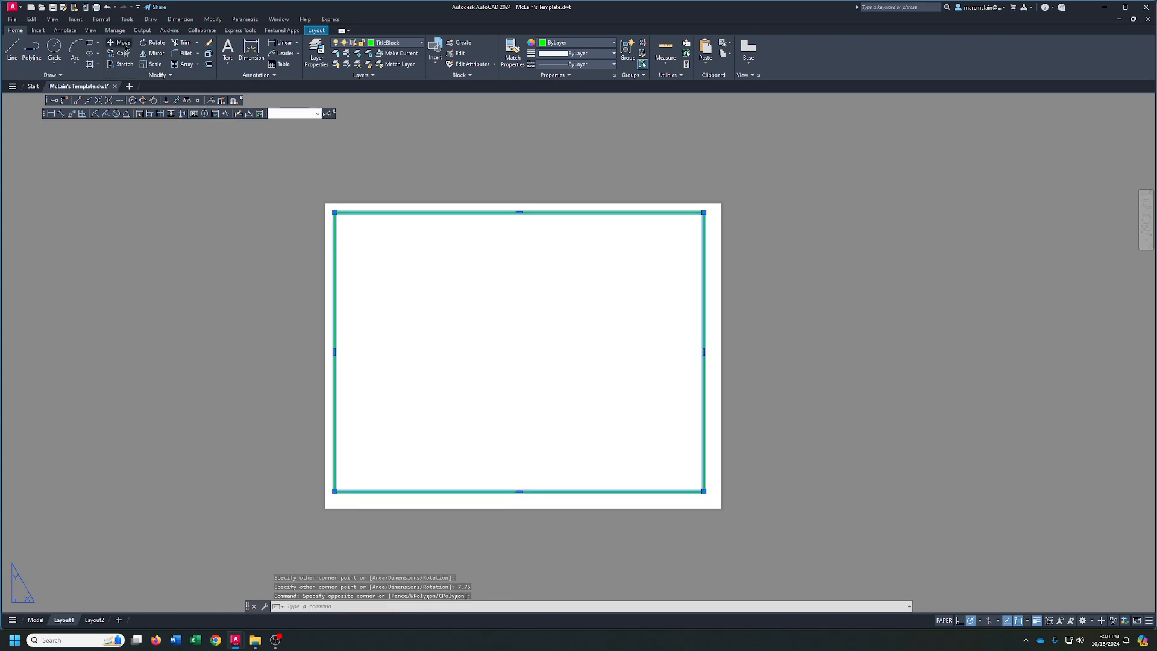
pyautogui.click(187, 249)
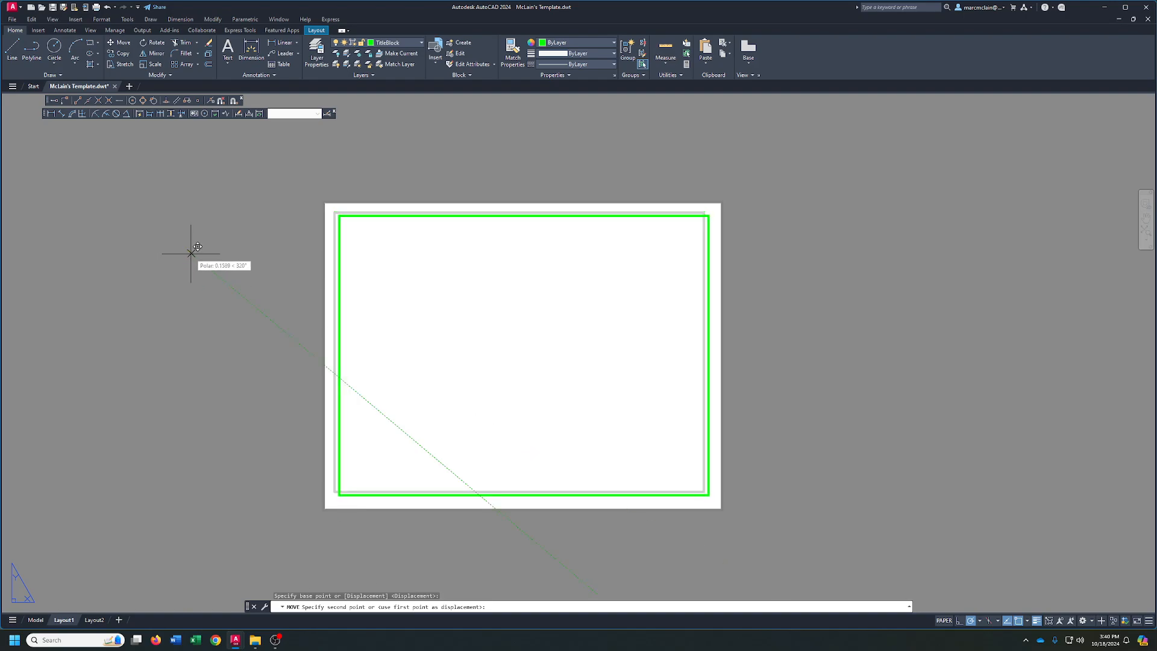
pyautogui.click(190, 254)
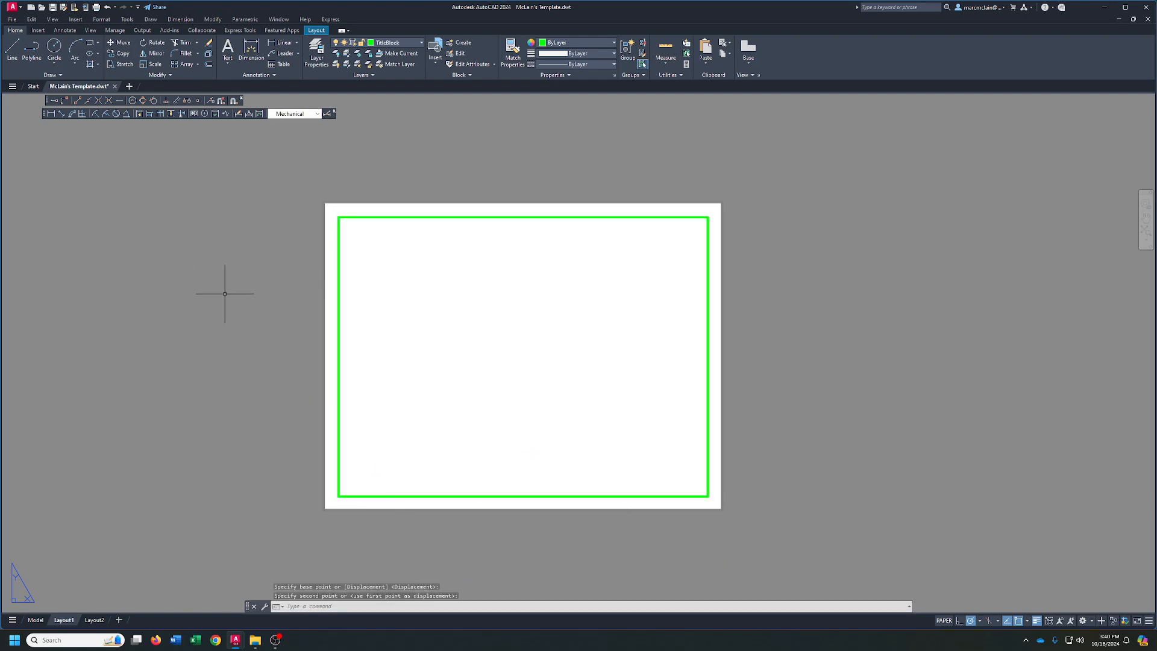
# Explode the border rectangle into separate lines
pyautogui.click(335, 262)
pyautogui.click(208, 54)
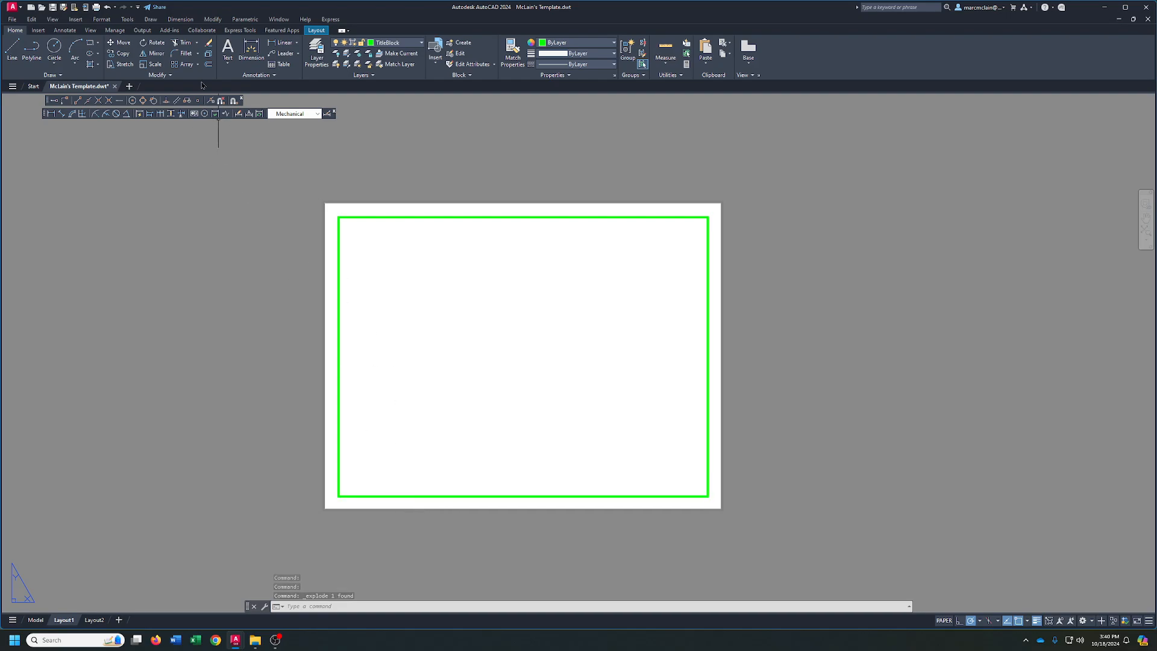
# Offset the bottom border line upward by .25, and offset the resulting line upward by the same distance to form two title block rows
pyautogui.click(209, 64)
pyautogui.write('.2')
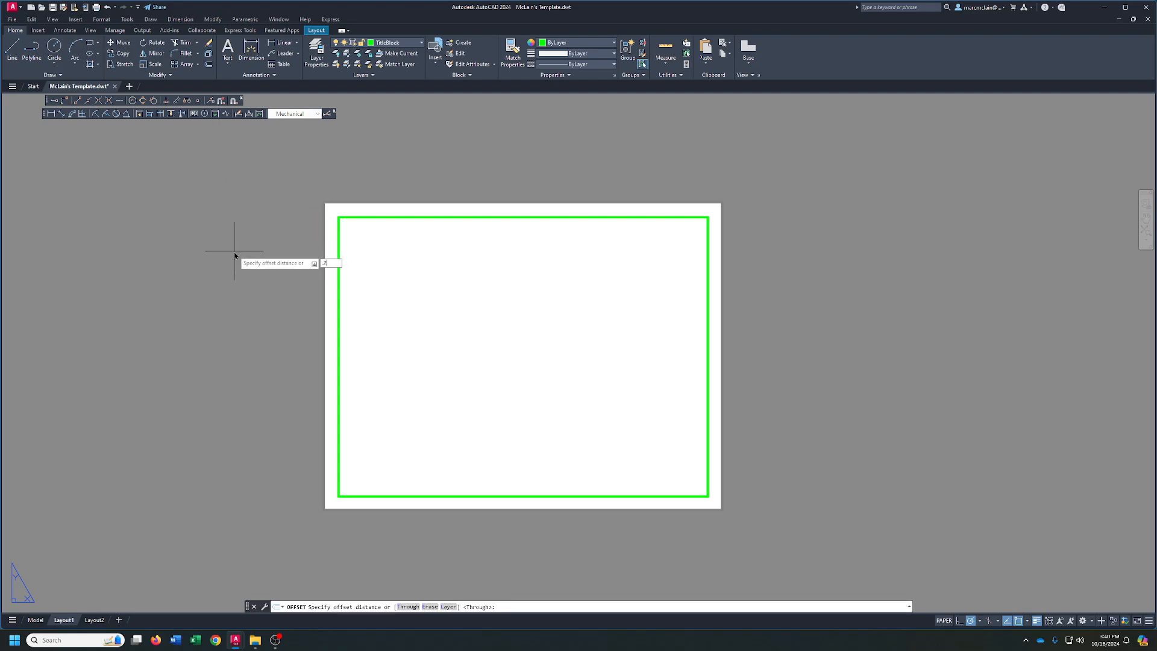
pyautogui.write('5')
pyautogui.press('Return')
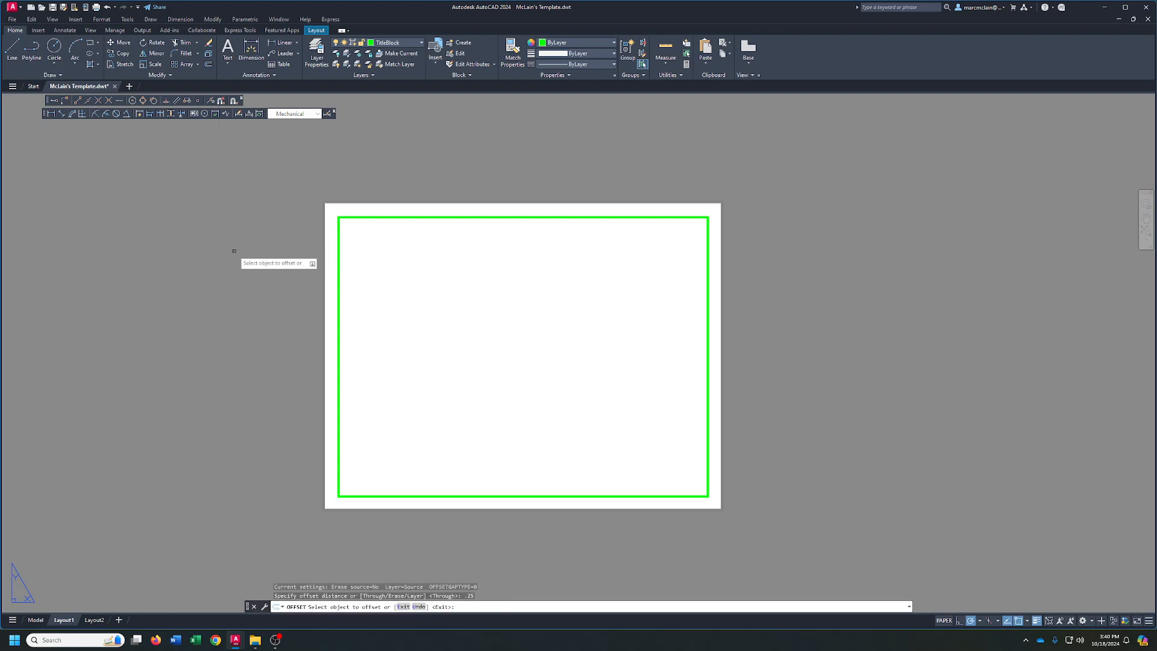
pyautogui.click(545, 495)
pyautogui.click(546, 468)
pyautogui.click(552, 487)
pyautogui.click(553, 465)
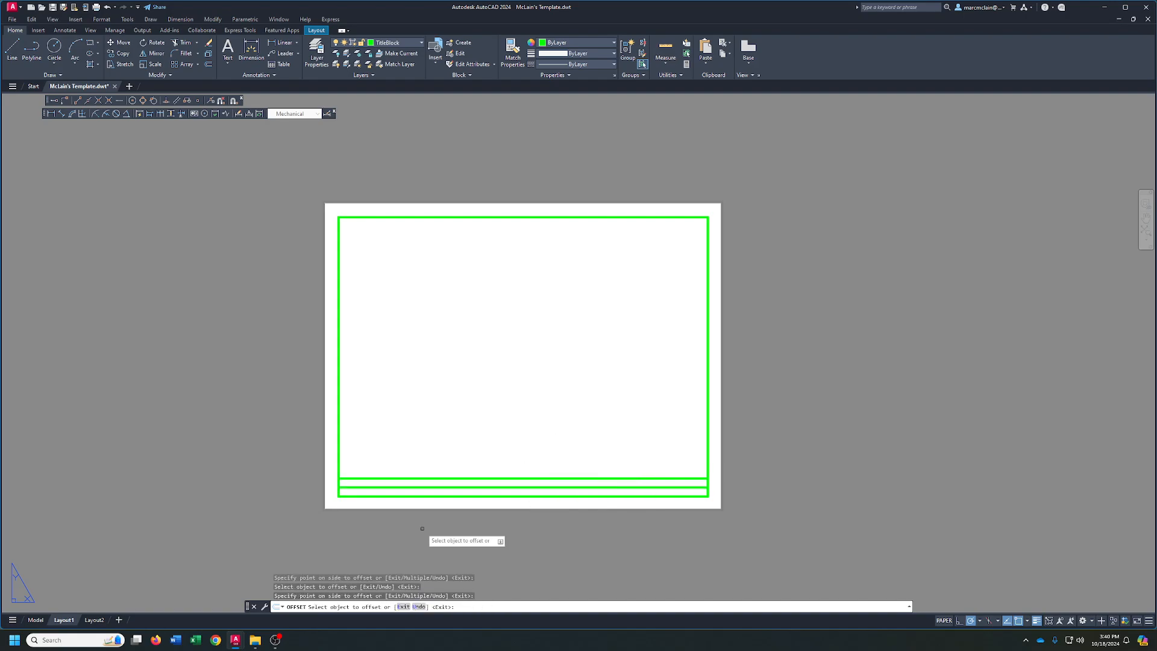
pyautogui.scroll(2, 425, 480)
pyautogui.scroll(2, 490, 434)
pyautogui.scroll(-1, 504, 419)
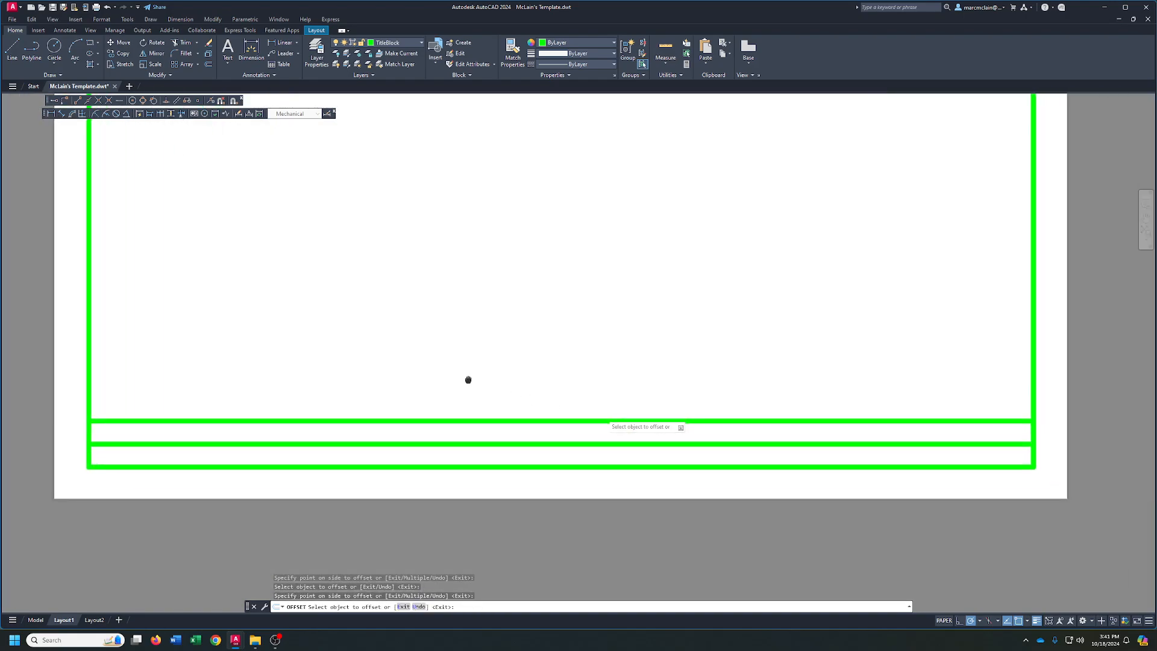
pyautogui.rightClick(490, 385)
pyautogui.click(500, 387)
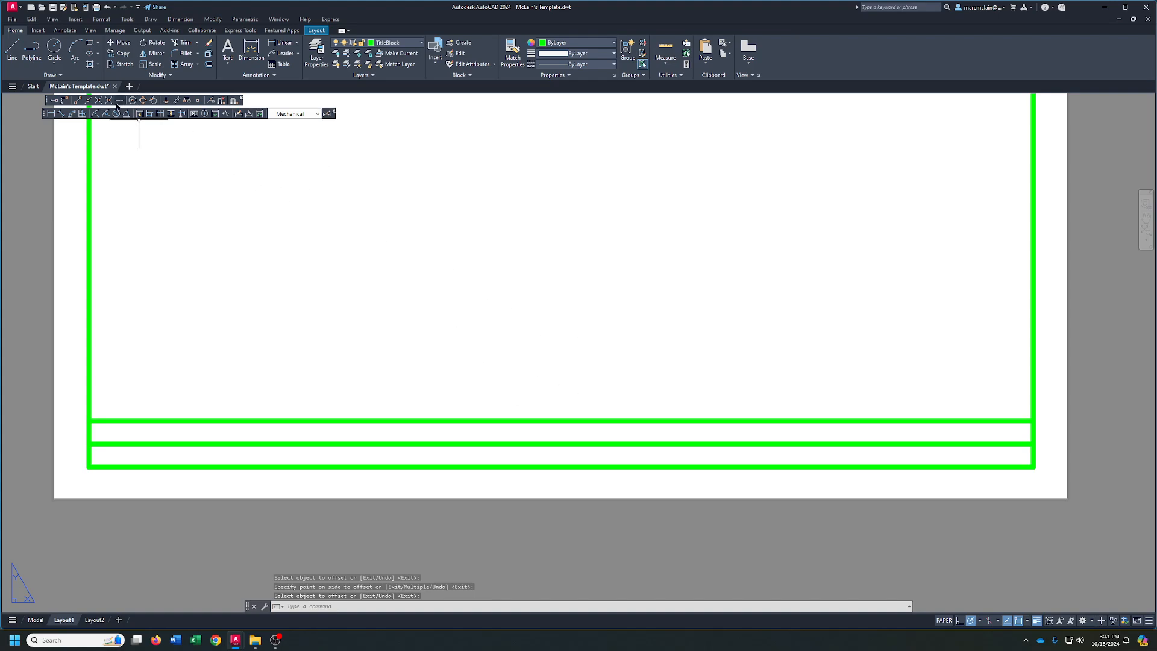
# Offset the left border line 2 units to the right, and offset that copy another 2 units to create two vertical dividers
pyautogui.click(209, 69)
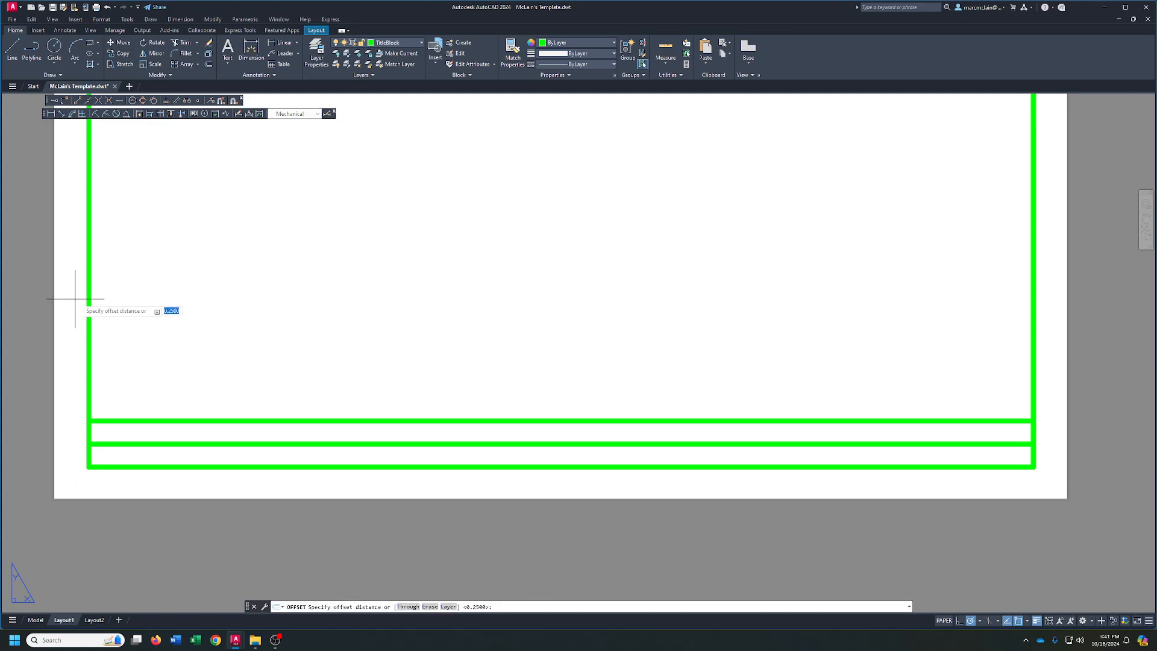
pyautogui.write('2')
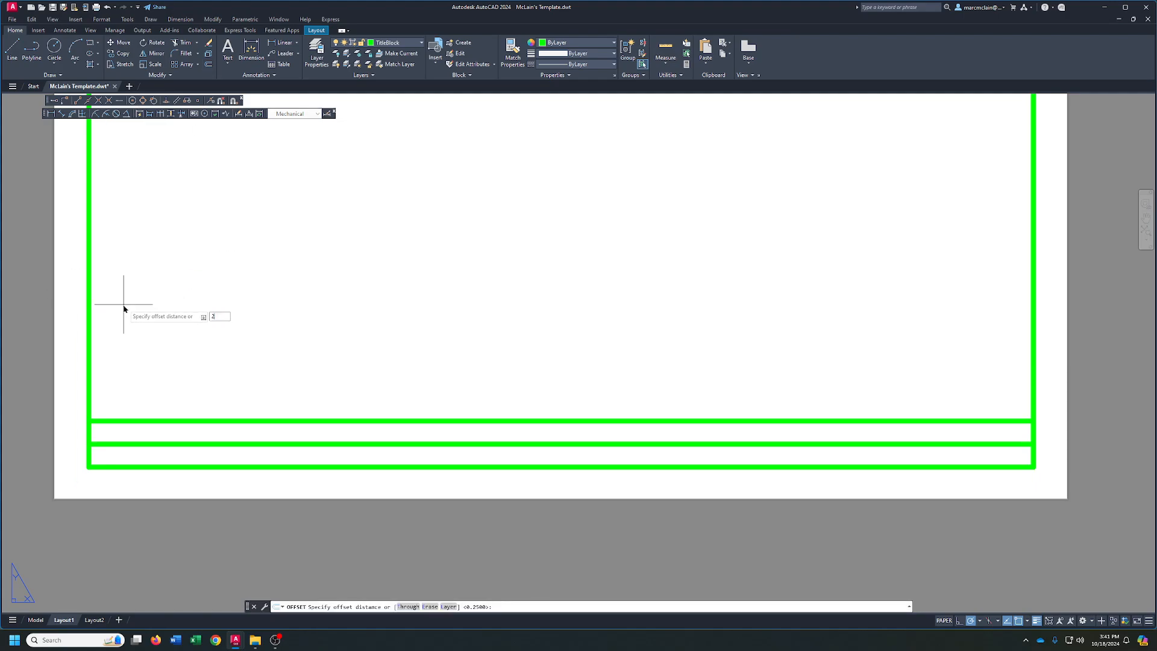
pyautogui.press('Return')
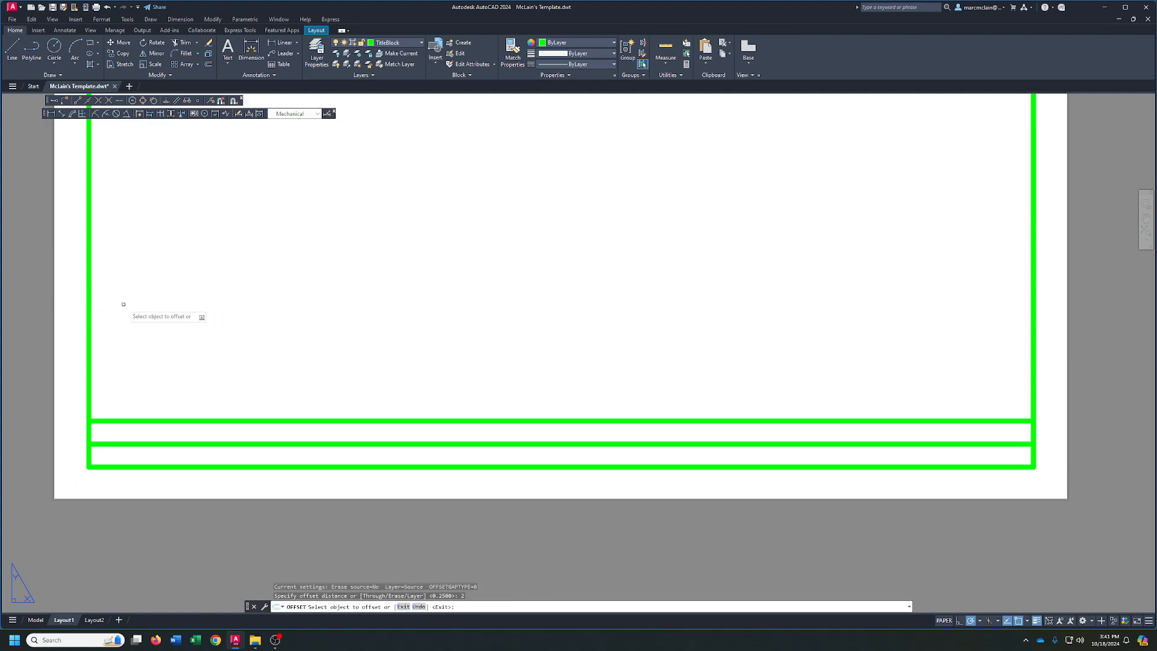
pyautogui.click(91, 348)
pyautogui.click(117, 343)
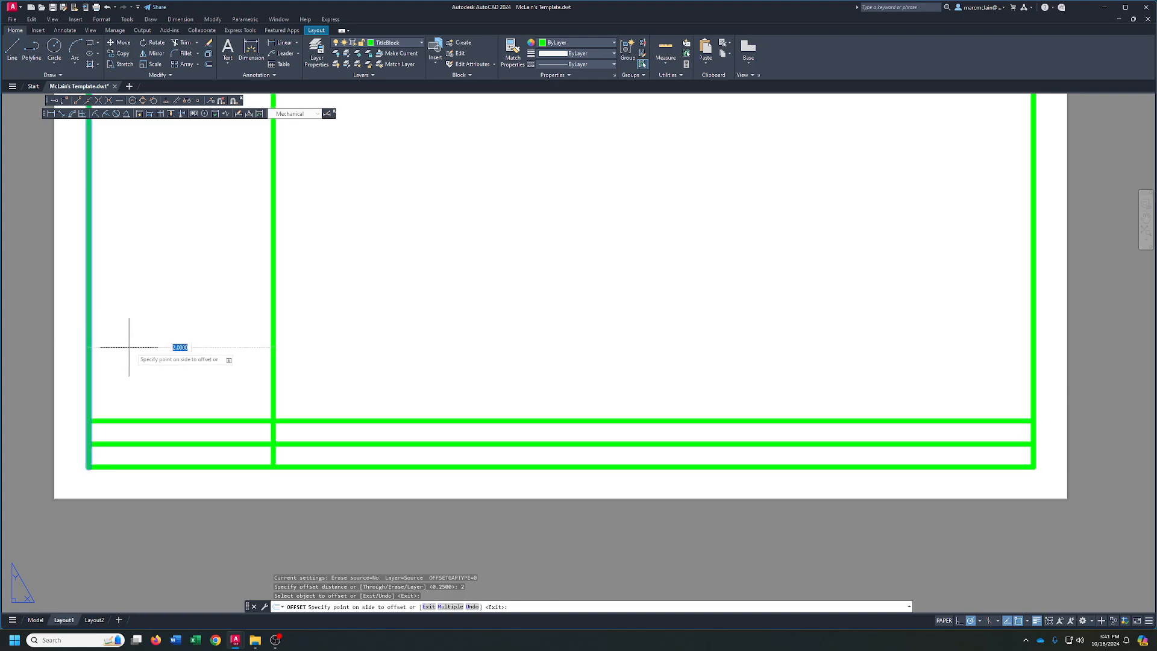
pyautogui.click(270, 363)
pyautogui.click(382, 256)
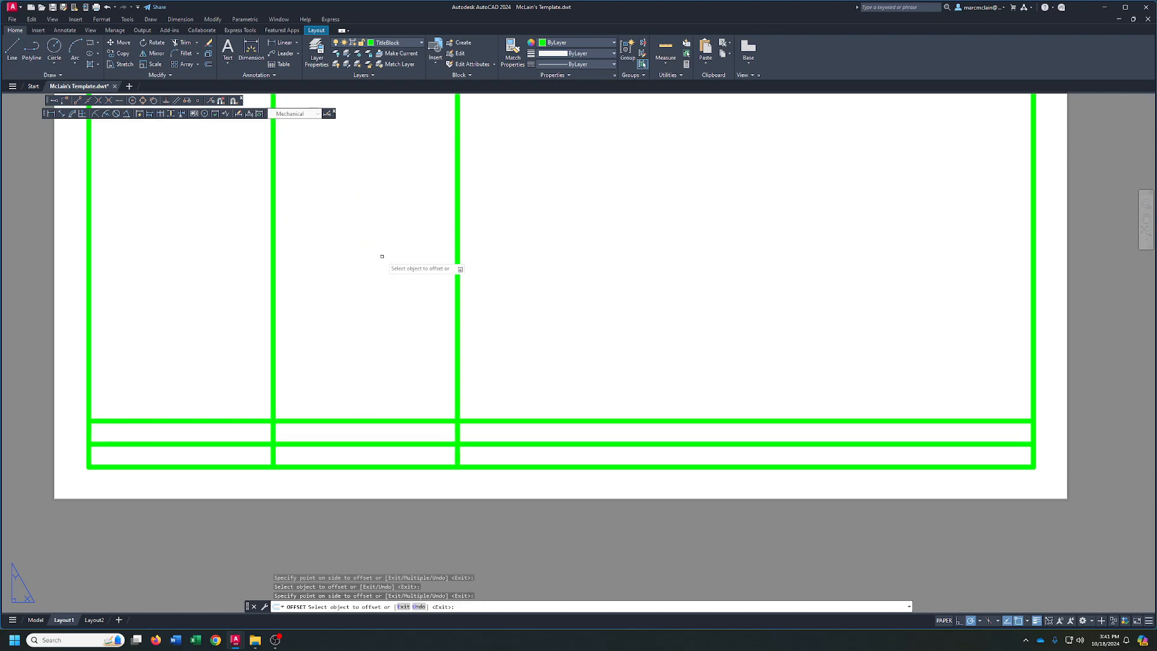
# Trim both vertical dividers above the title block rows, and trim away the first divider's segment in the upper row
pyautogui.click(181, 42)
pyautogui.moveTo(226, 282); pyautogui.dragTo(482, 279)
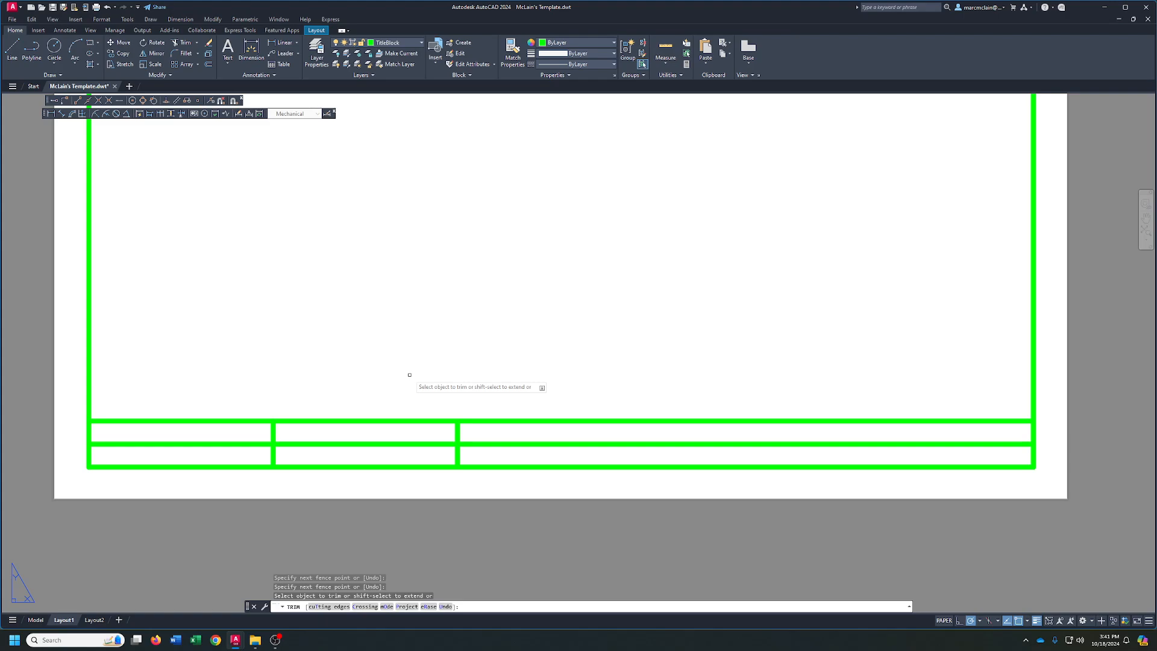
pyautogui.click(273, 433)
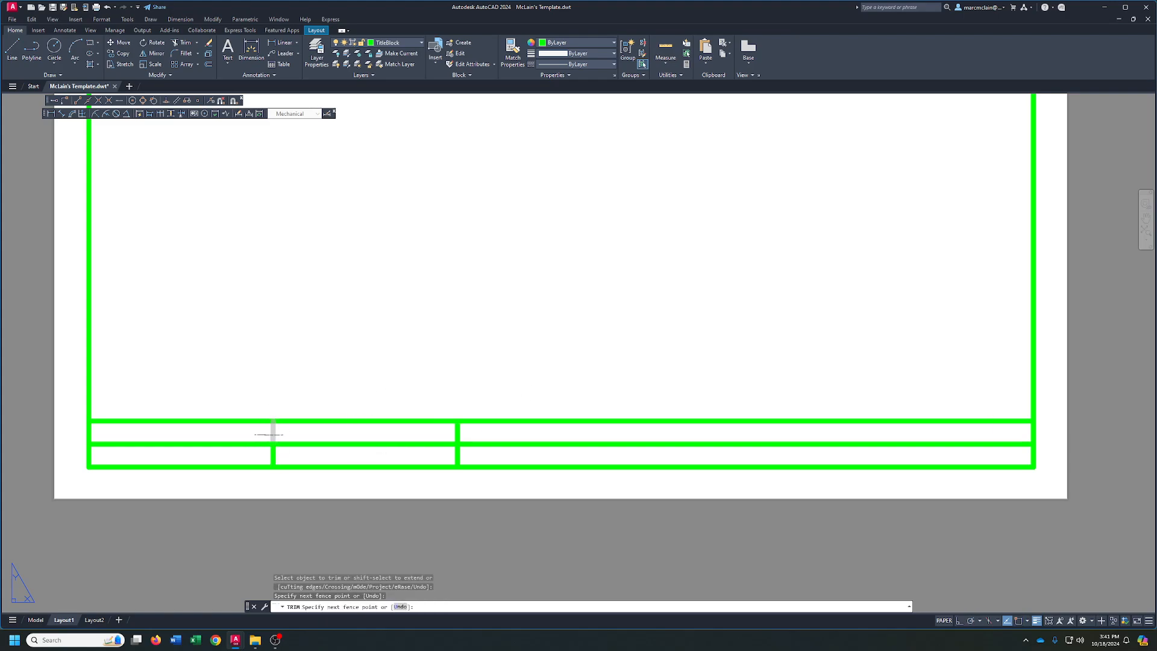
pyautogui.press('Return')
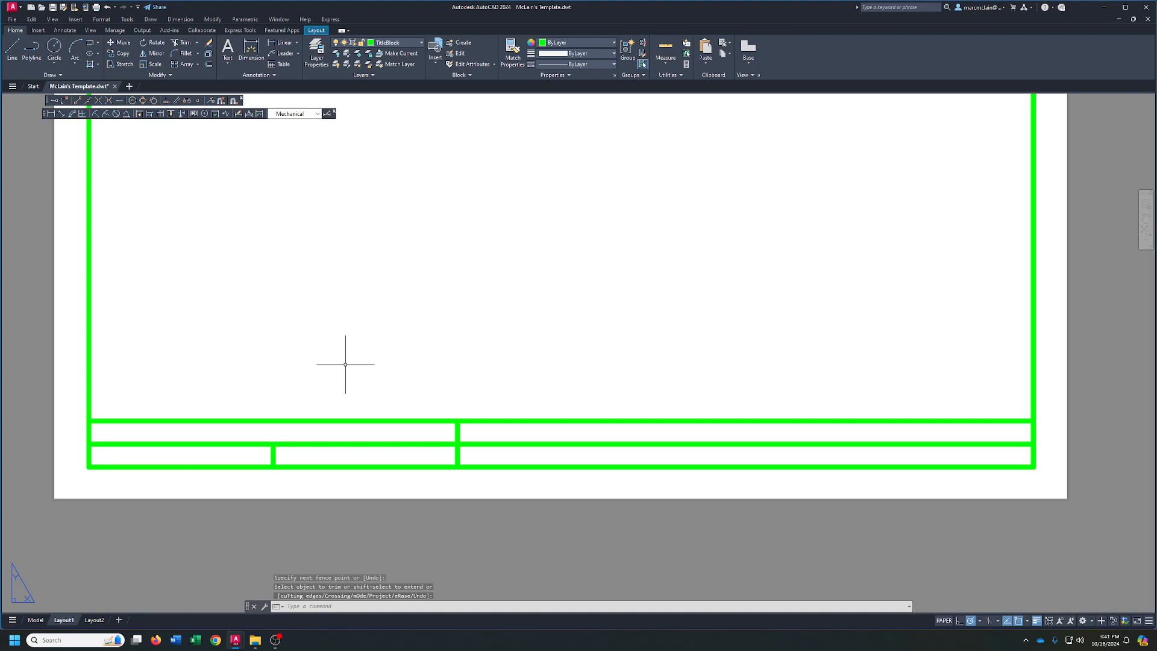
pyautogui.rightClick(414, 351)
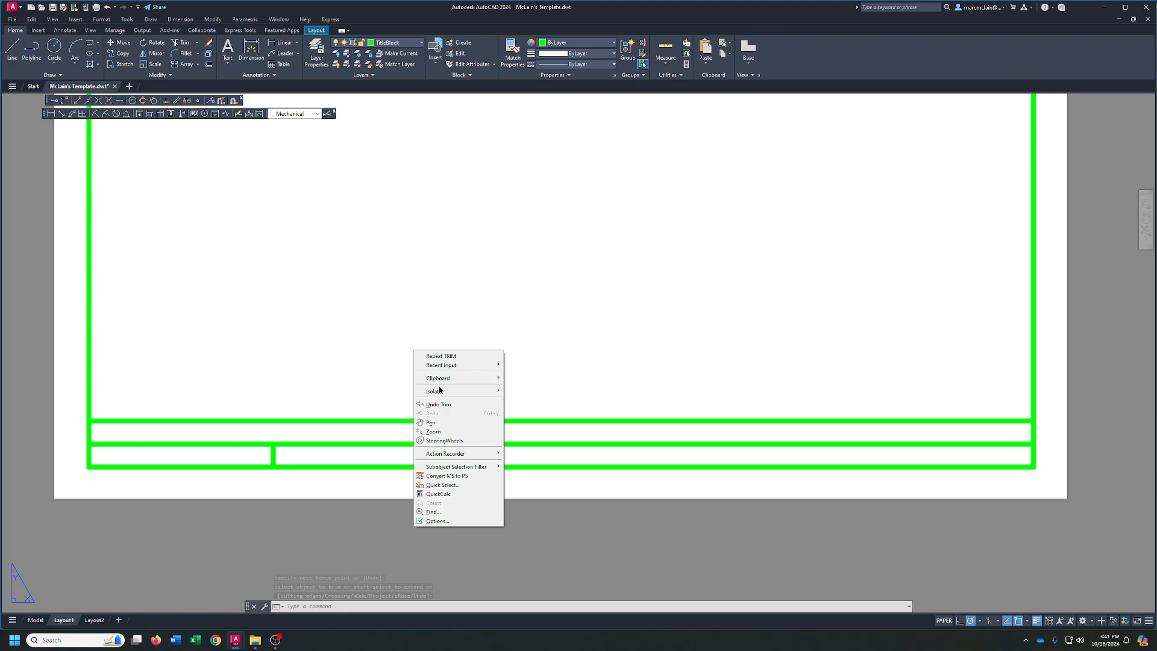
pyautogui.click(398, 325)
pyautogui.click(381, 344)
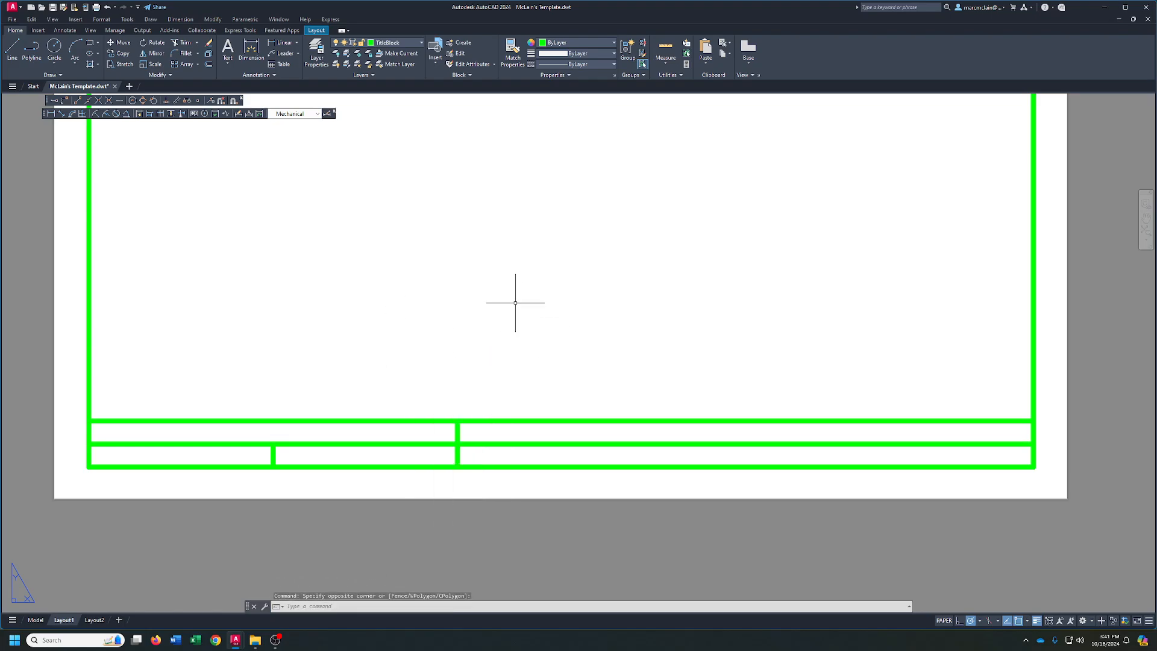
# Offset the second vertical divider 2 units to the right to create a third divider
pyautogui.click(208, 64)
pyautogui.press('Return')
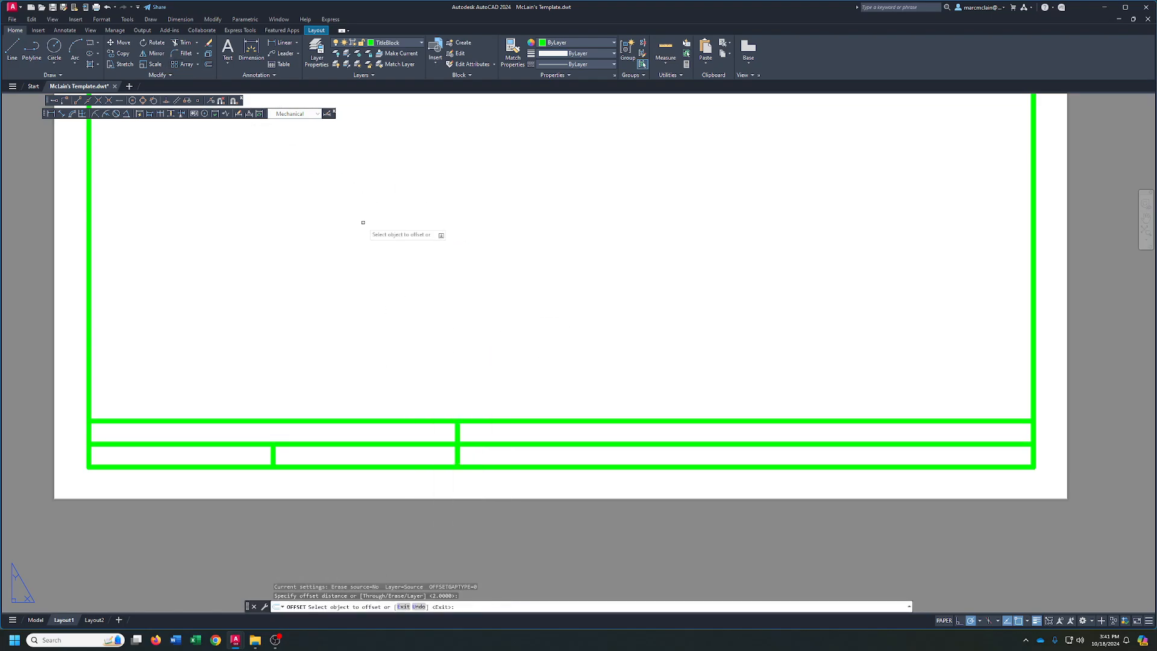
pyautogui.click(457, 433)
pyautogui.click(549, 431)
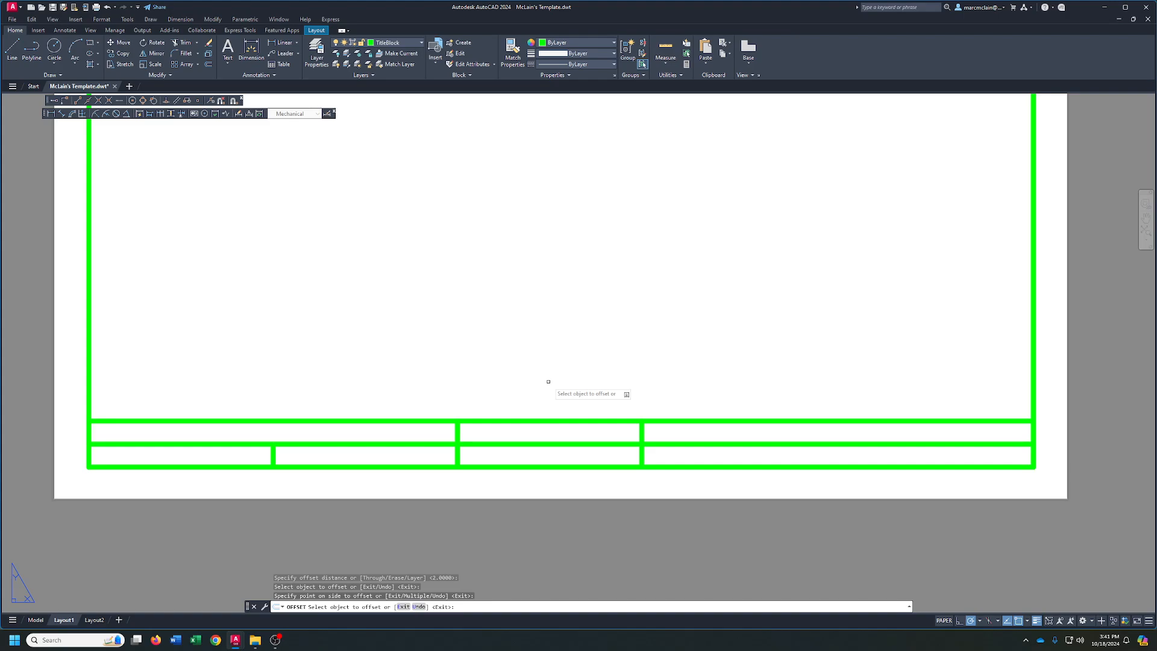
# Trim away the third divider's segment in the upper title block row
pyautogui.click(182, 42)
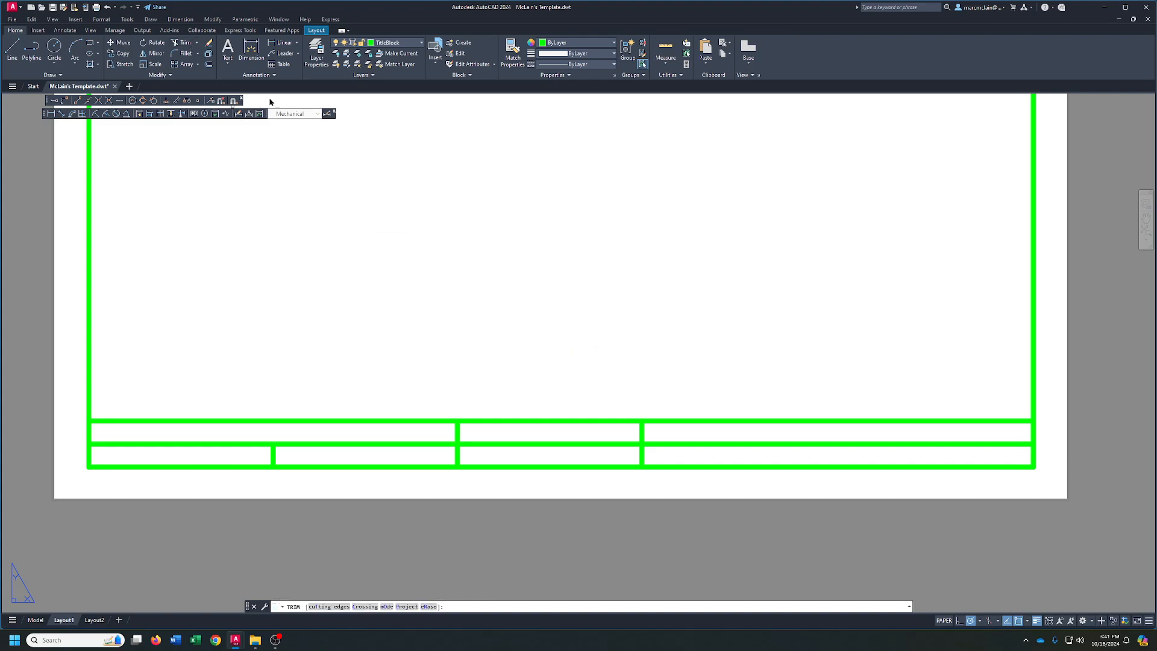
pyautogui.click(628, 430)
pyautogui.click(654, 432)
pyautogui.rightClick(667, 389)
pyautogui.click(689, 394)
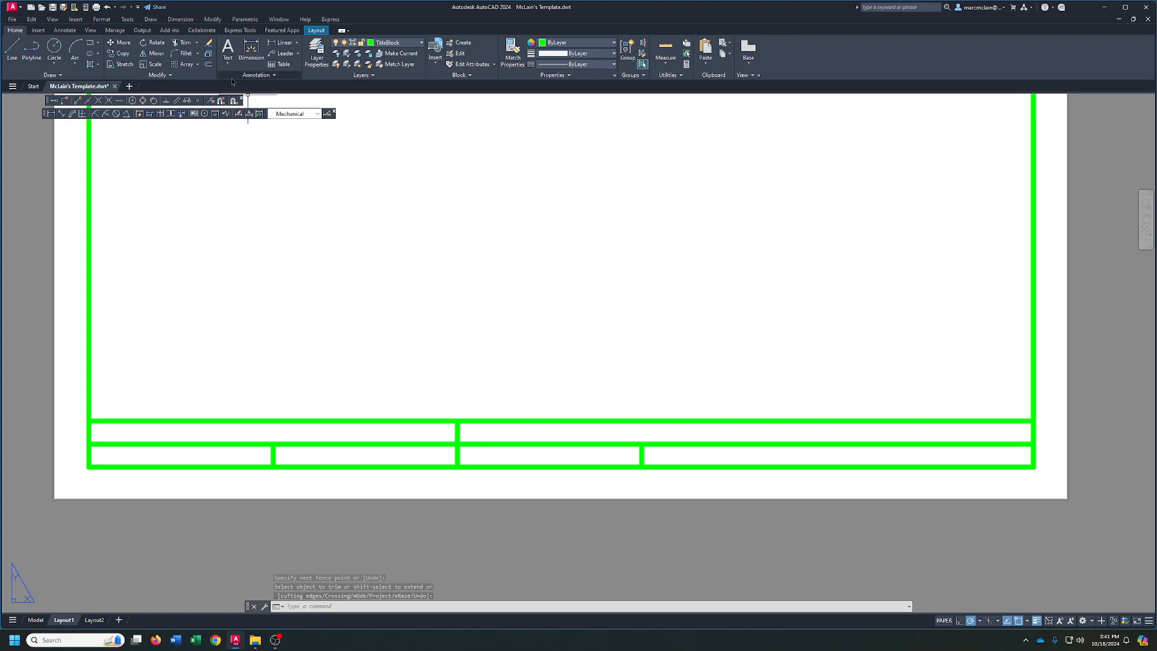
# Offset the third divider's lower-row segment 1.1 units to the right
pyautogui.click(209, 65)
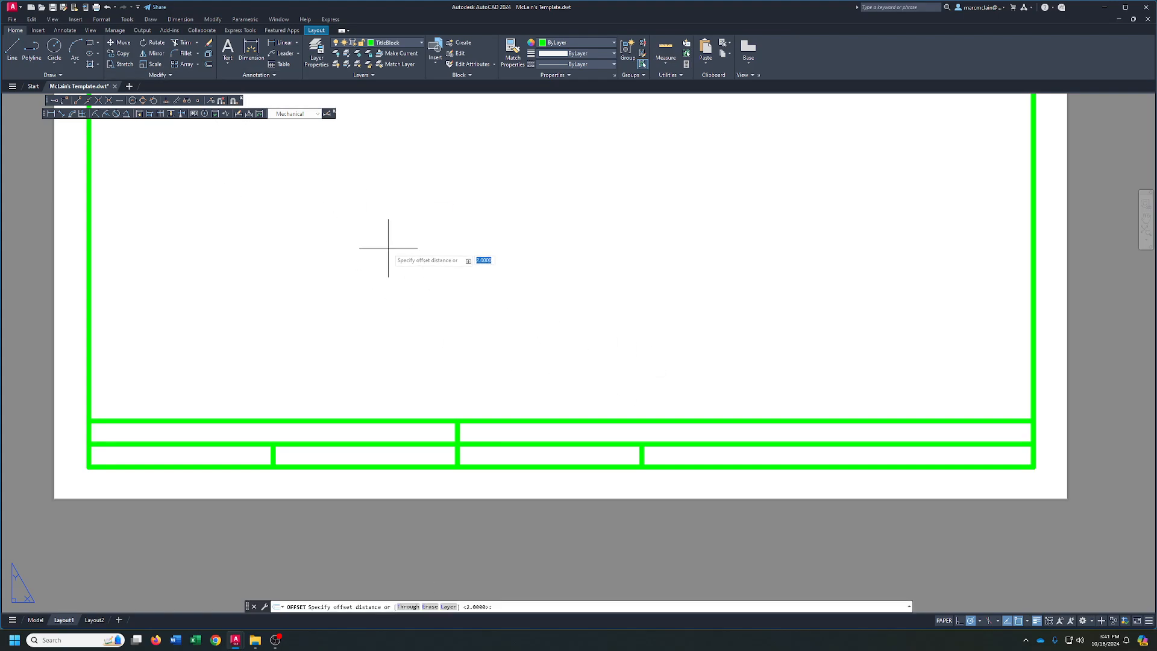
pyautogui.write('1.1')
pyautogui.press('Return')
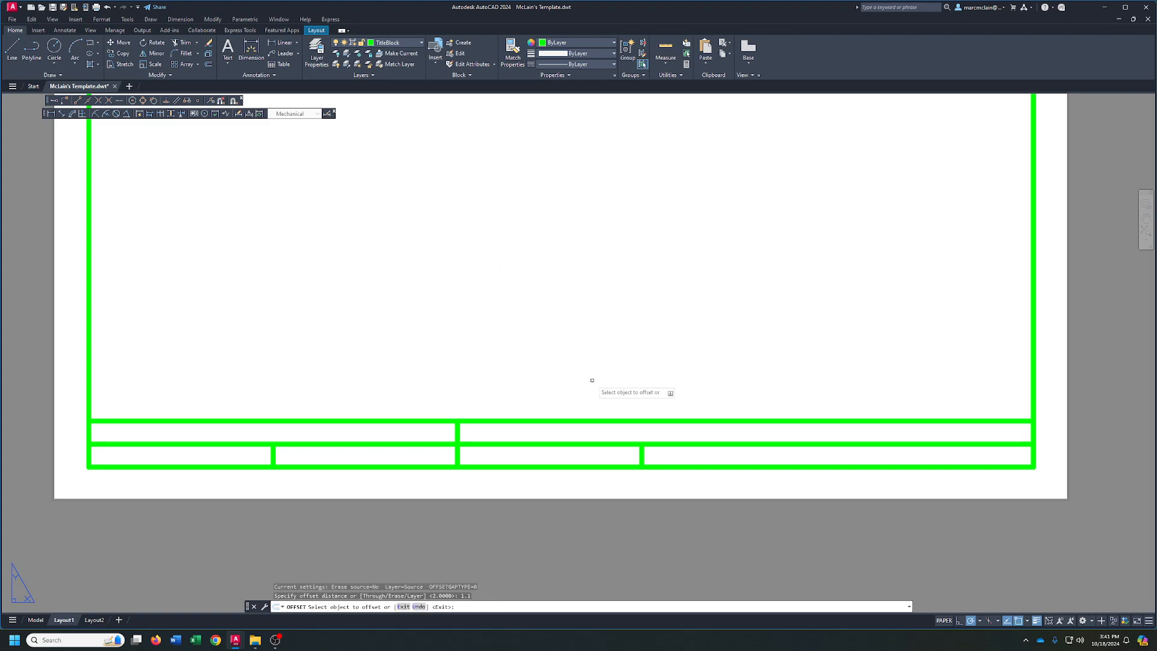
pyautogui.click(642, 450)
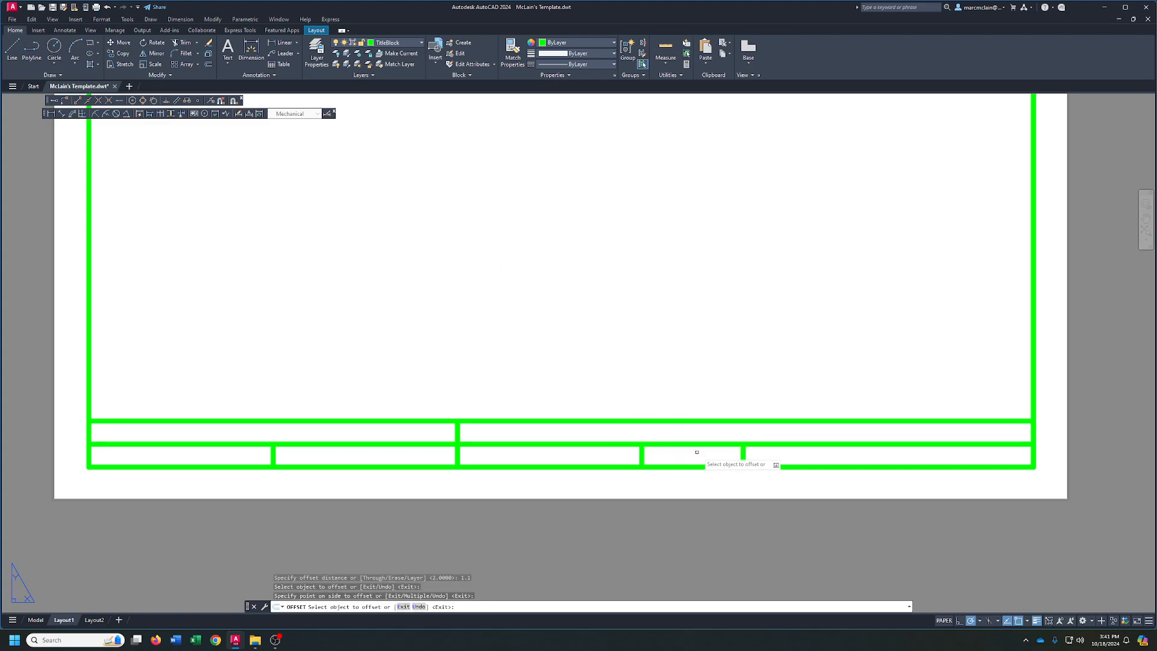
pyautogui.click(742, 451)
# Extend the fourth divider from the lower row up to the title block's top line
pyautogui.click(197, 43)
pyautogui.click(182, 61)
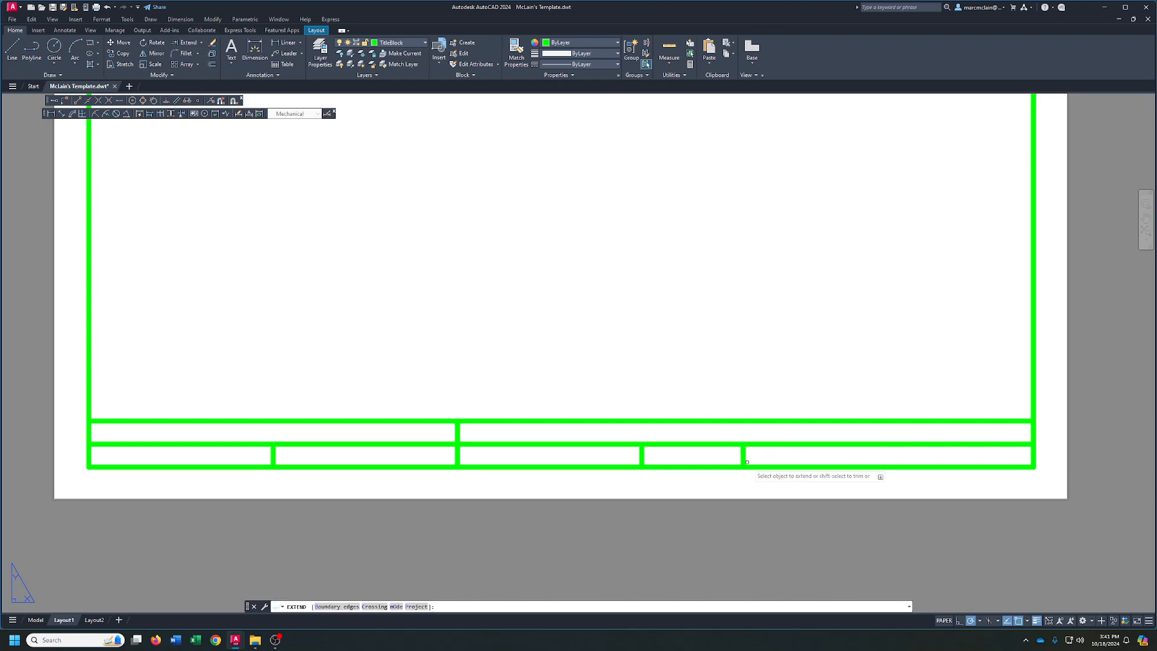
pyautogui.click(742, 451)
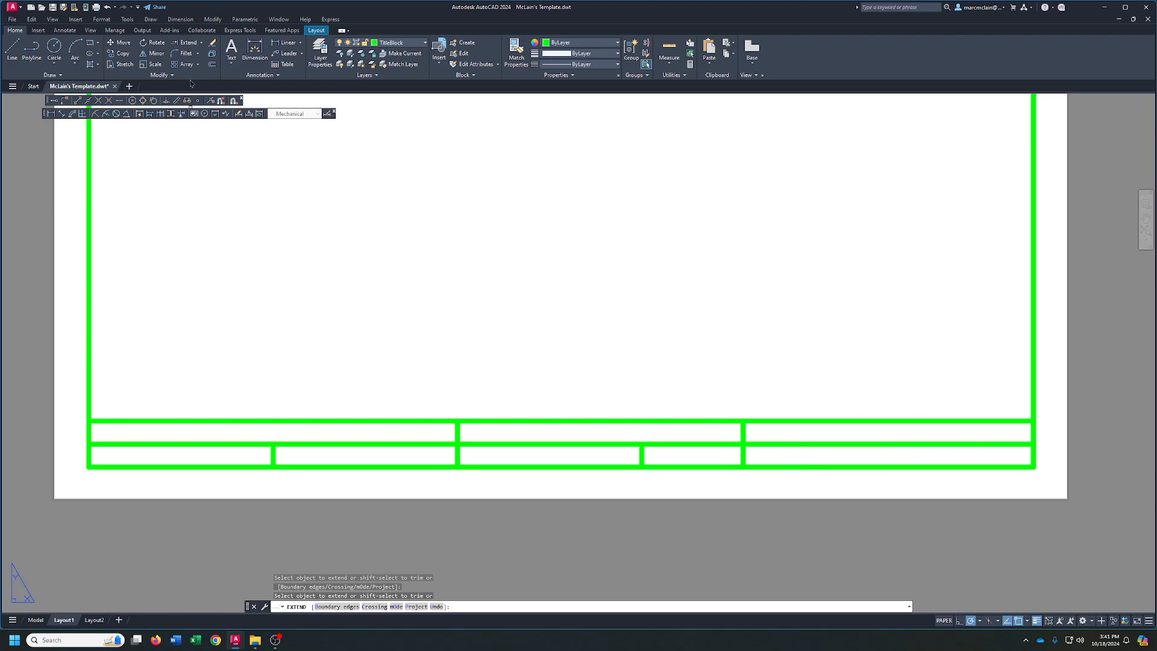
# Offset the full-height fourth divider 1.4 units to the right to add a last divider across both rows
pyautogui.click(212, 64)
pyautogui.write('1.4')
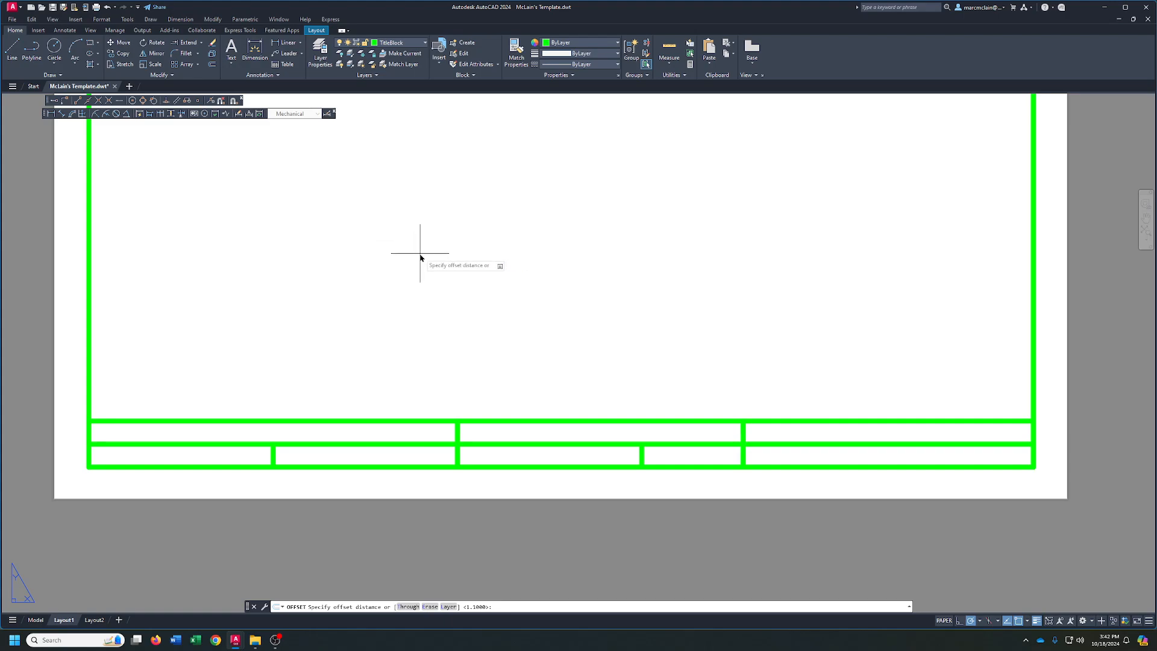
pyautogui.press('Return')
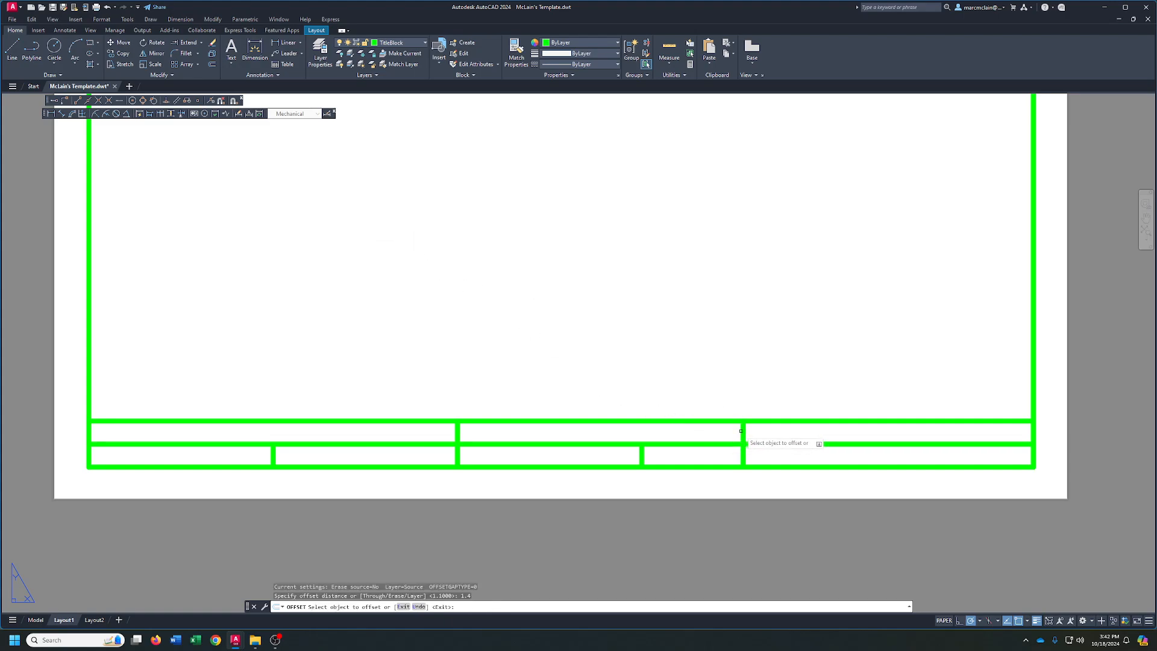
pyautogui.click(808, 429)
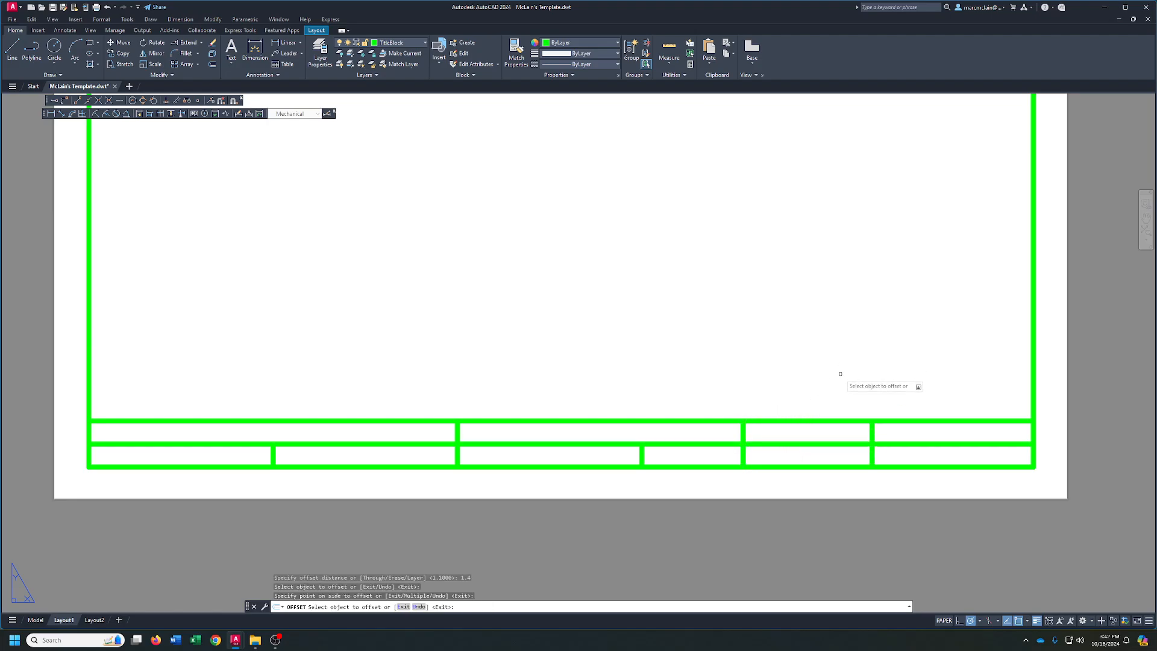
pyautogui.rightClick(618, 306)
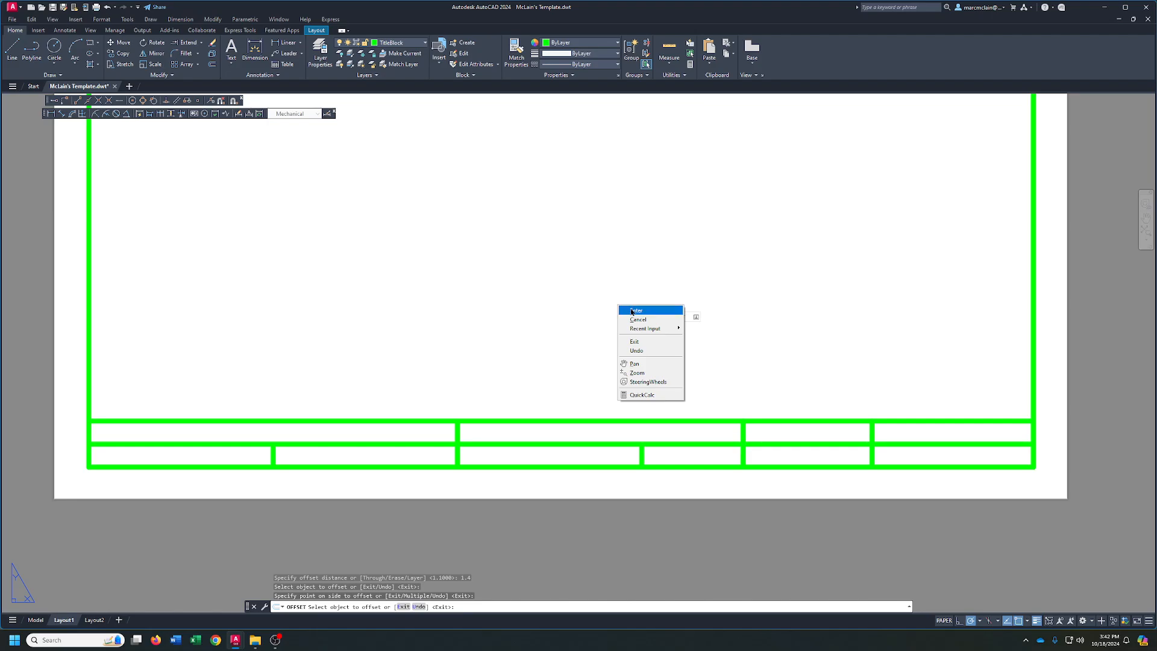
pyautogui.click(634, 310)
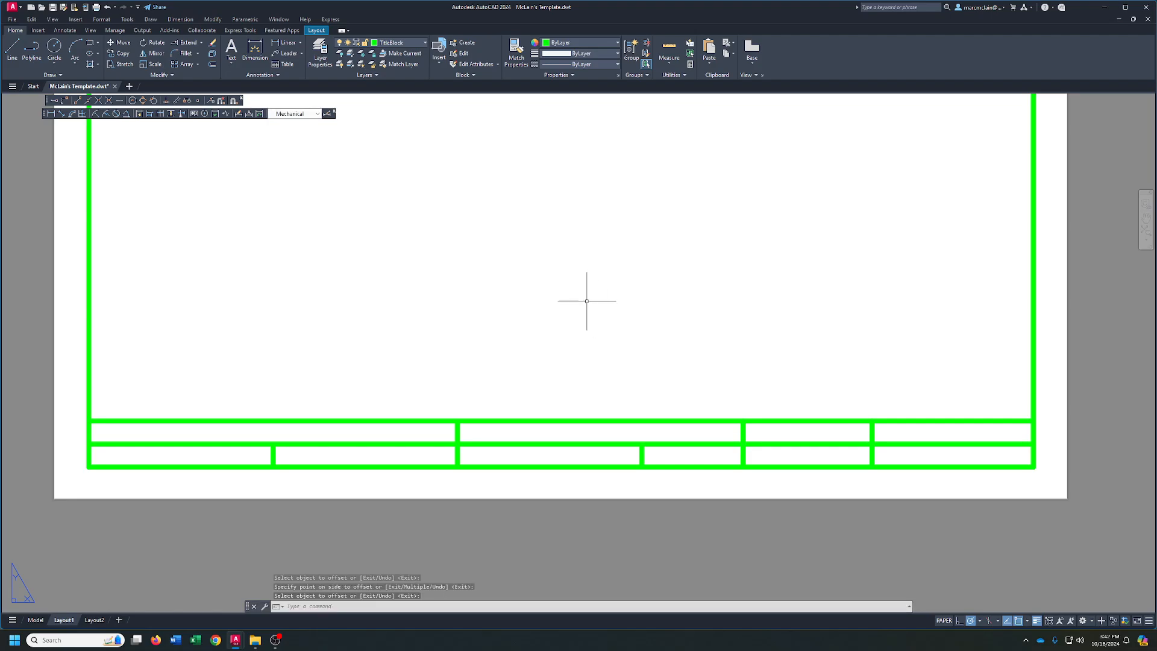
# On the TitleBlockLettering layer, create a multiline text box spanning the upper row's first cell, with Middle Center justification
pyautogui.click(408, 46)
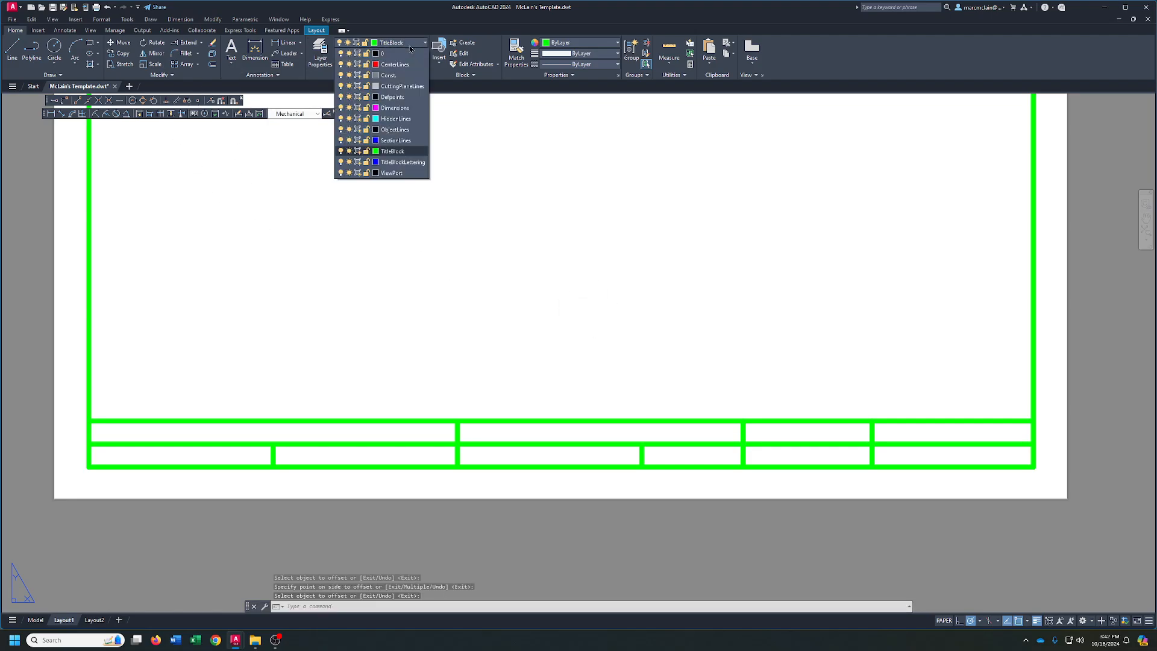
pyautogui.click(407, 163)
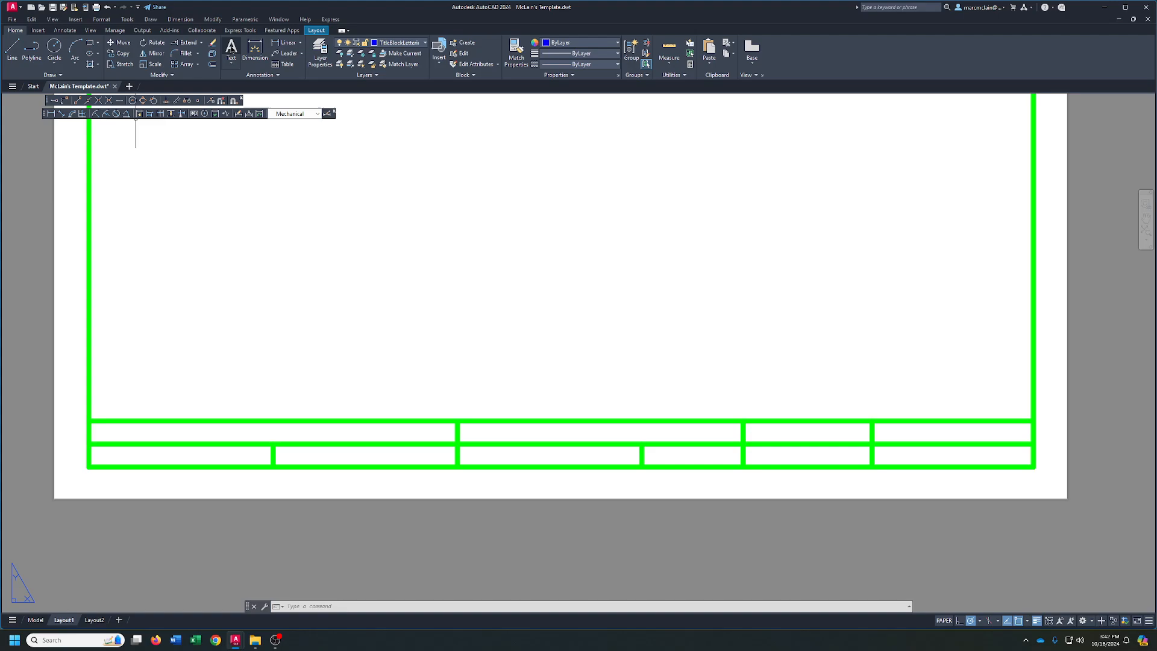
pyautogui.click(231, 48)
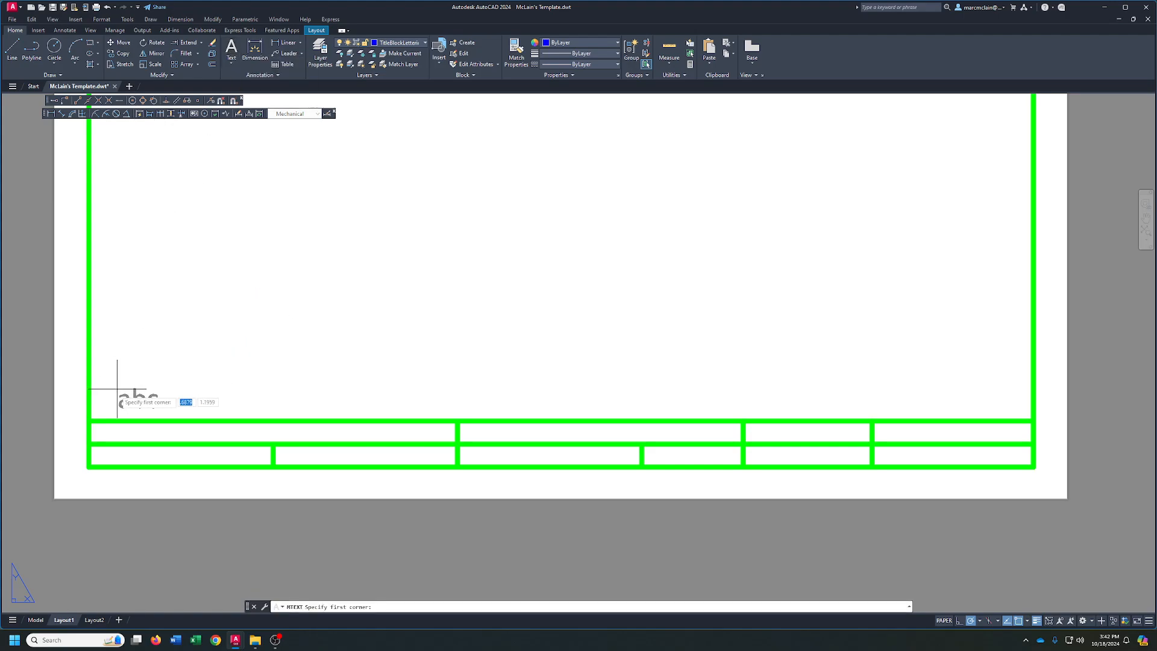
pyautogui.click(90, 421)
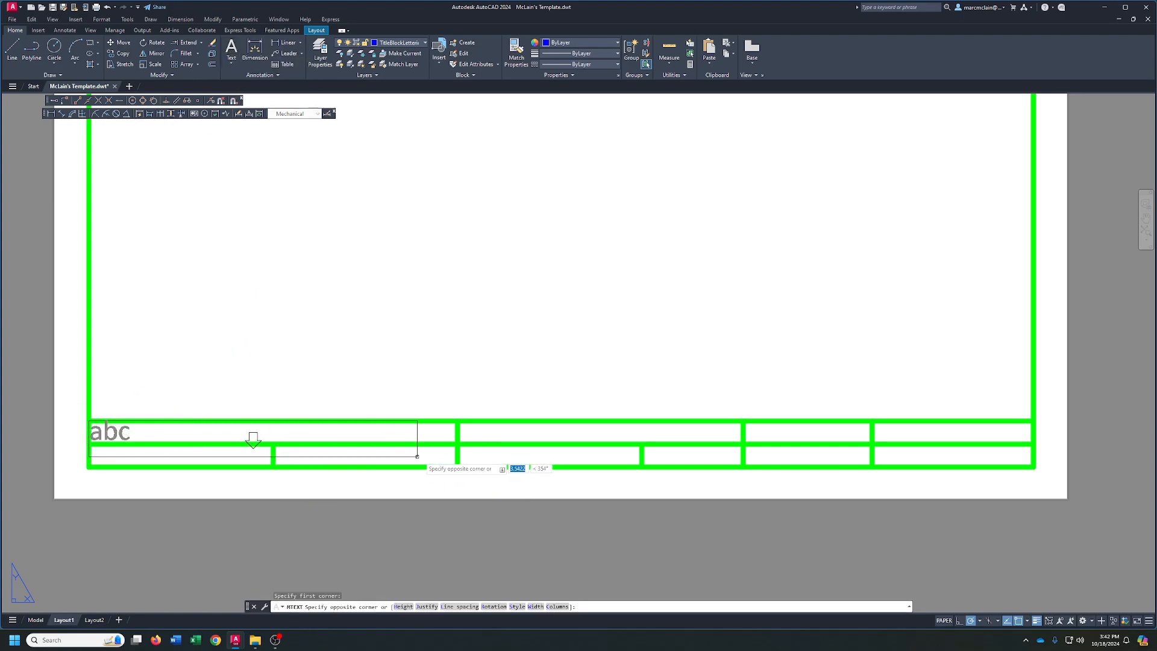
pyautogui.click(458, 444)
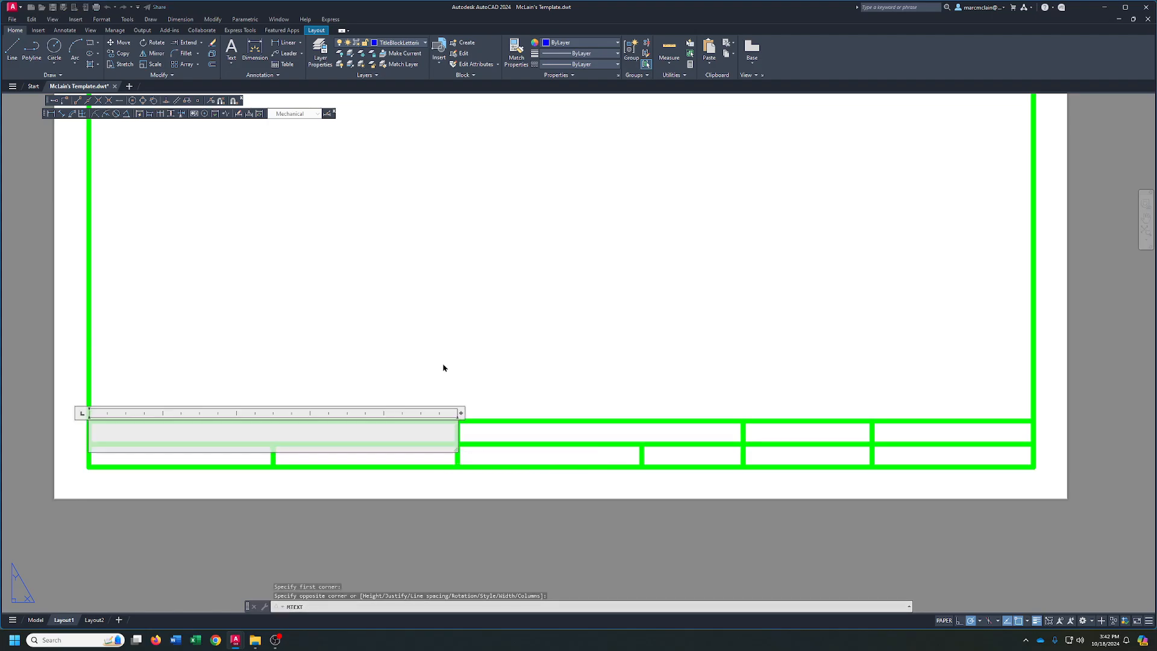
pyautogui.click(312, 66)
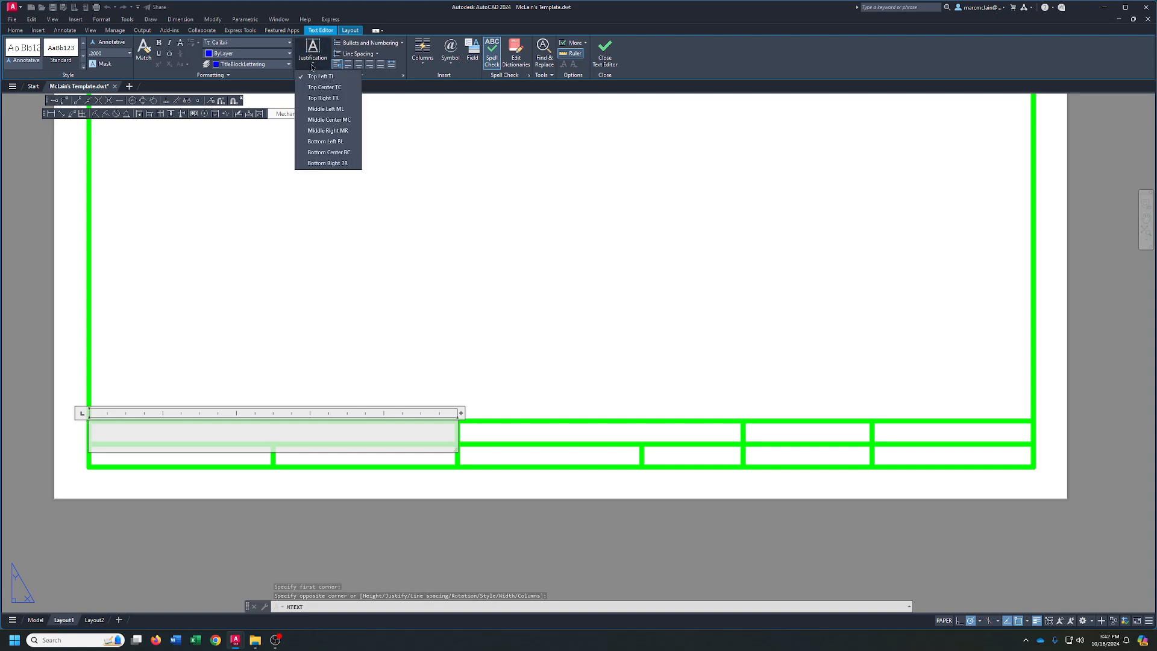
pyautogui.click(324, 120)
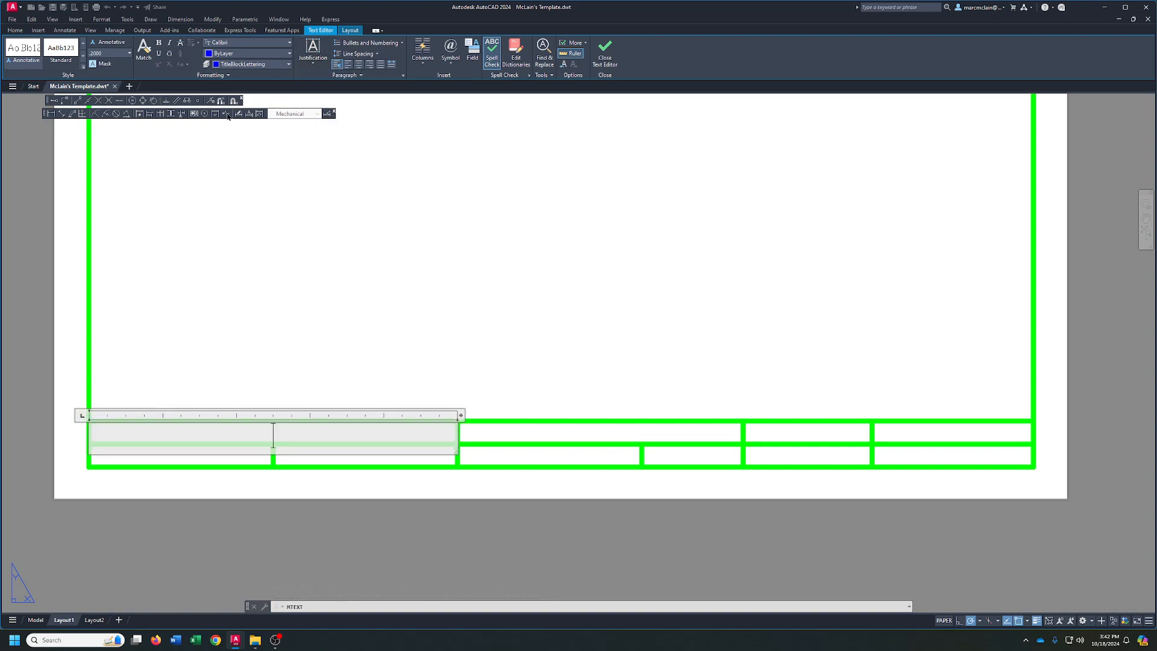
pyautogui.click(129, 54)
pyautogui.click(114, 66)
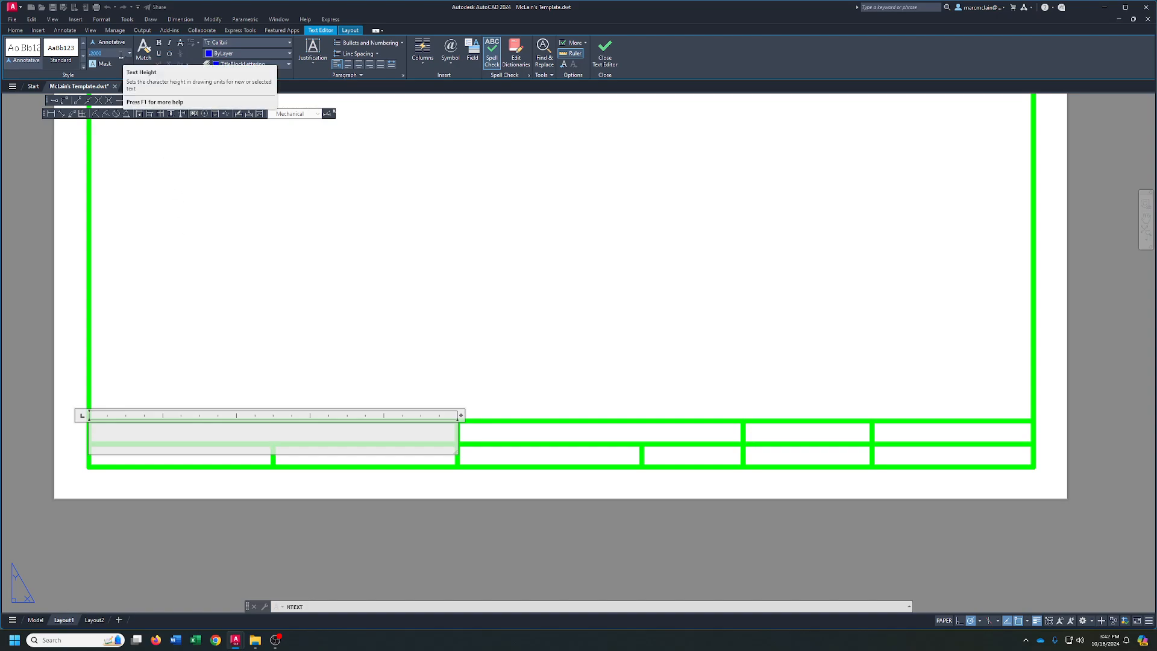
pyautogui.write('25')
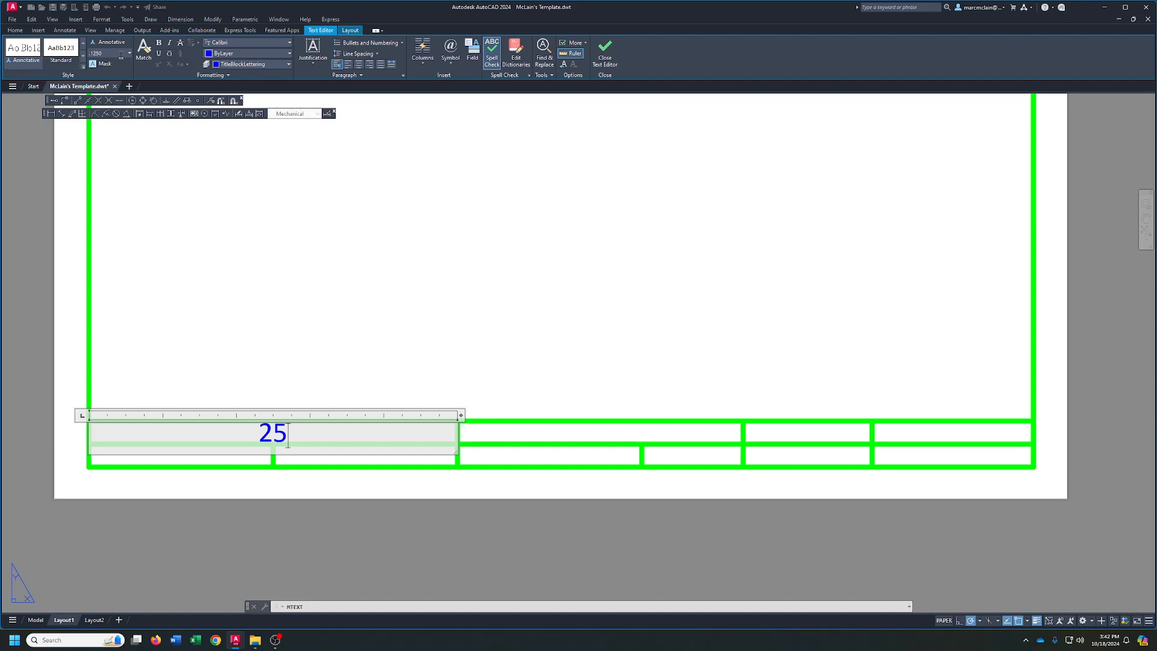
pyautogui.moveTo(313, 428); pyautogui.dragTo(233, 428)
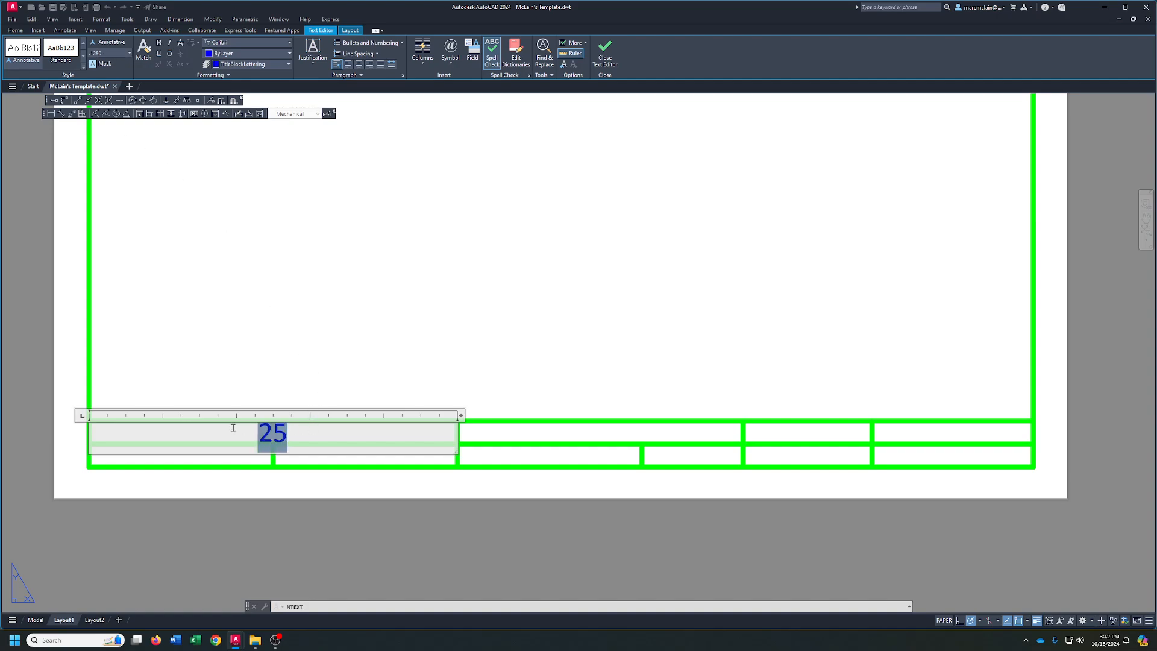
pyautogui.write('McLain')
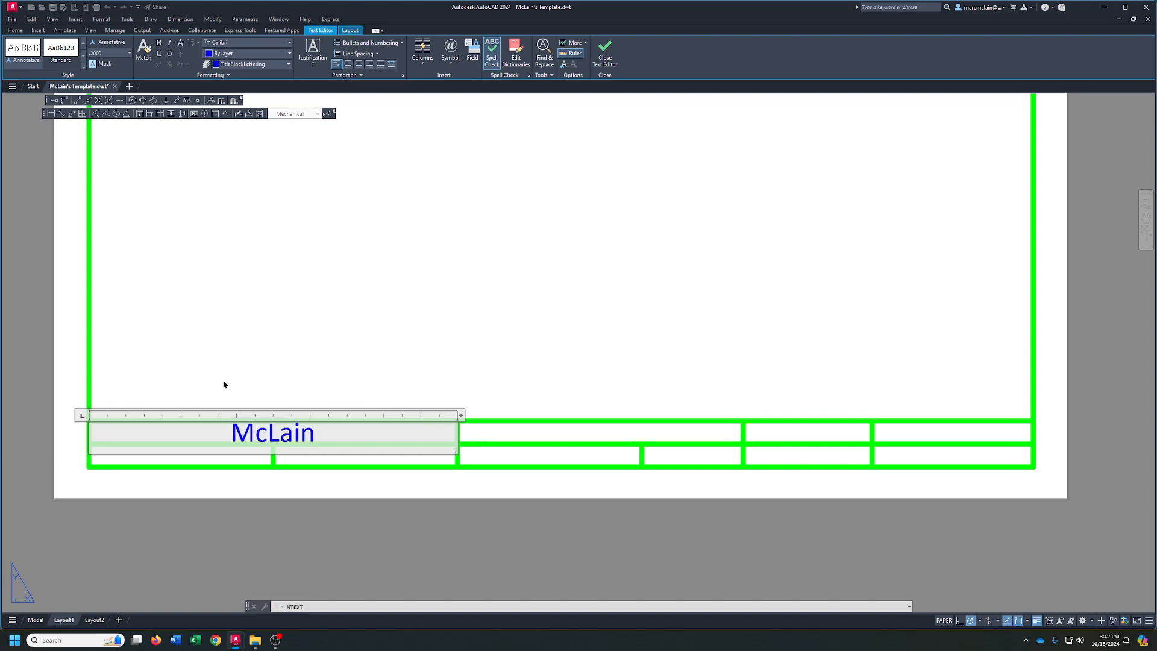
pyautogui.press('BackSpace')
pyautogui.press('BackSpace')
pyautogui.press('BackSpace')
pyautogui.press('BackSpace')
pyautogui.press('BackSpace')
pyautogui.press('BackSpace')
# Enter "Lowndes High Drafting" as the text of the upper row's first cell and finish editing
pyautogui.write('L')
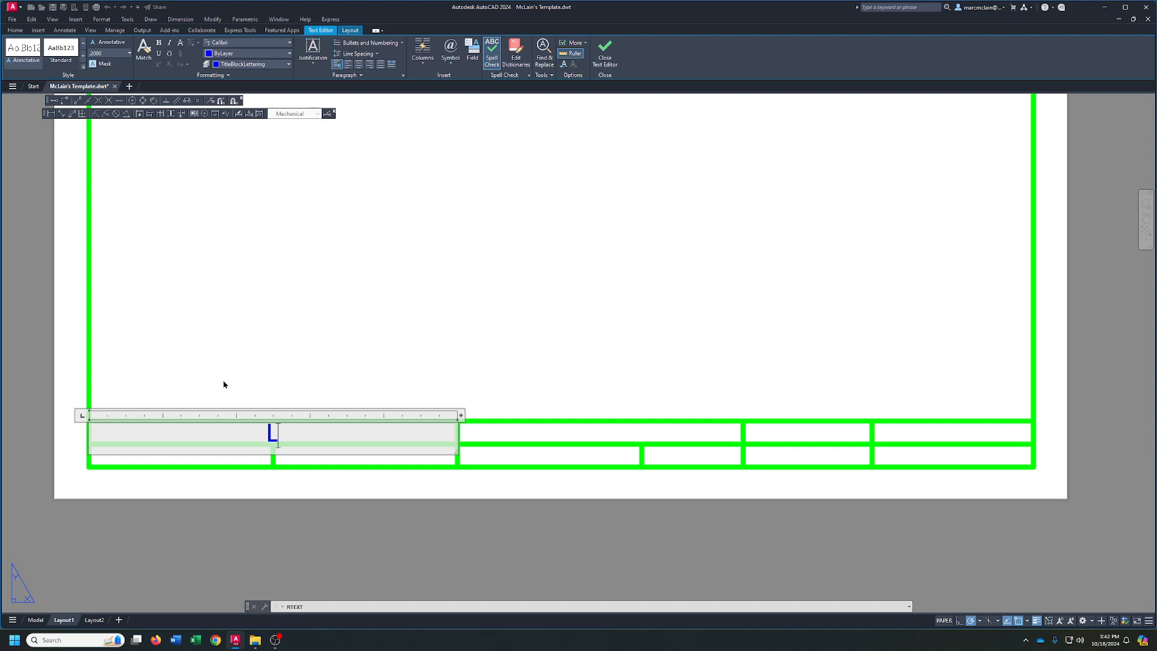
pyautogui.write('owndes Hig')
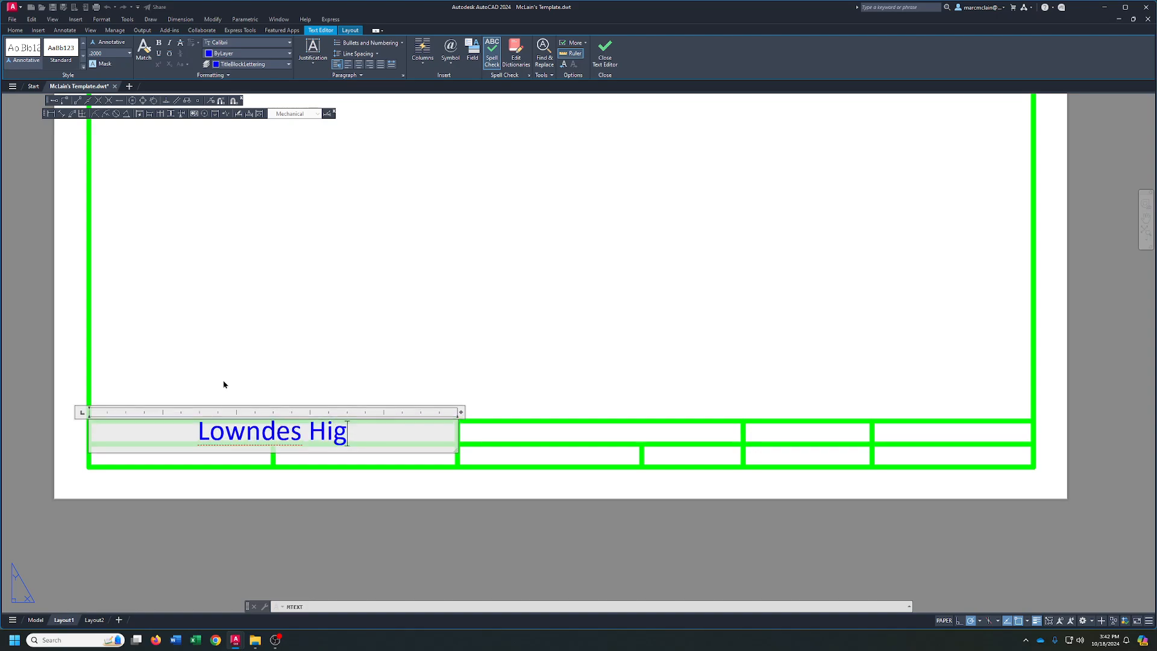
pyautogui.write('h S')
pyautogui.press('BackSpace')
pyautogui.write('D')
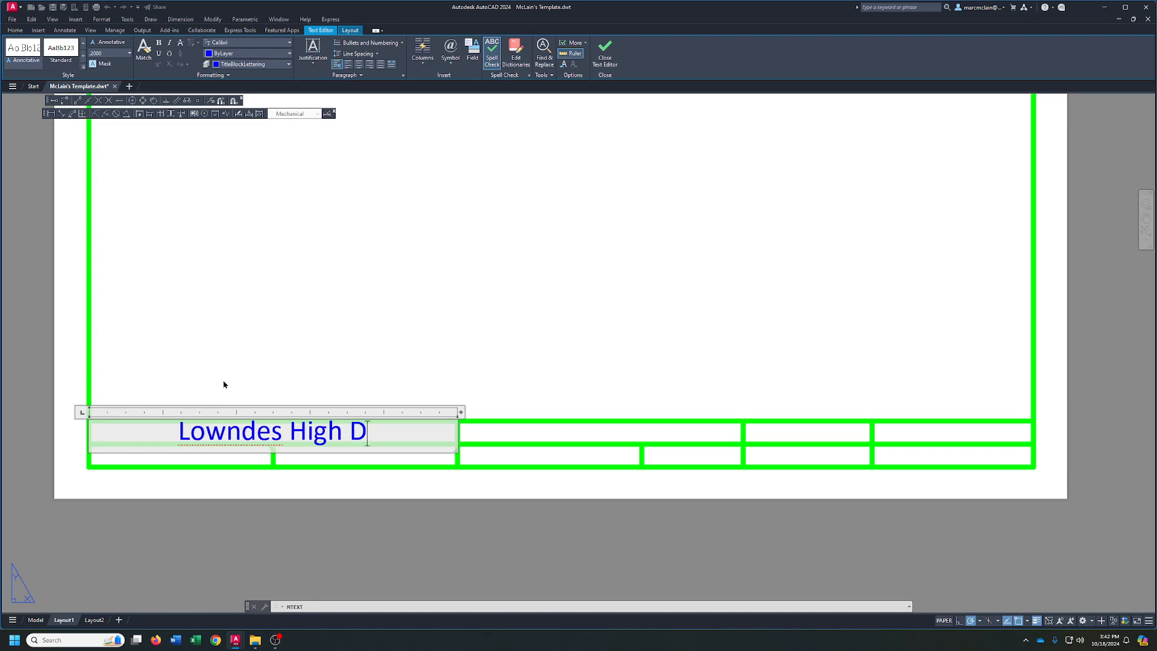
pyautogui.write('rafting')
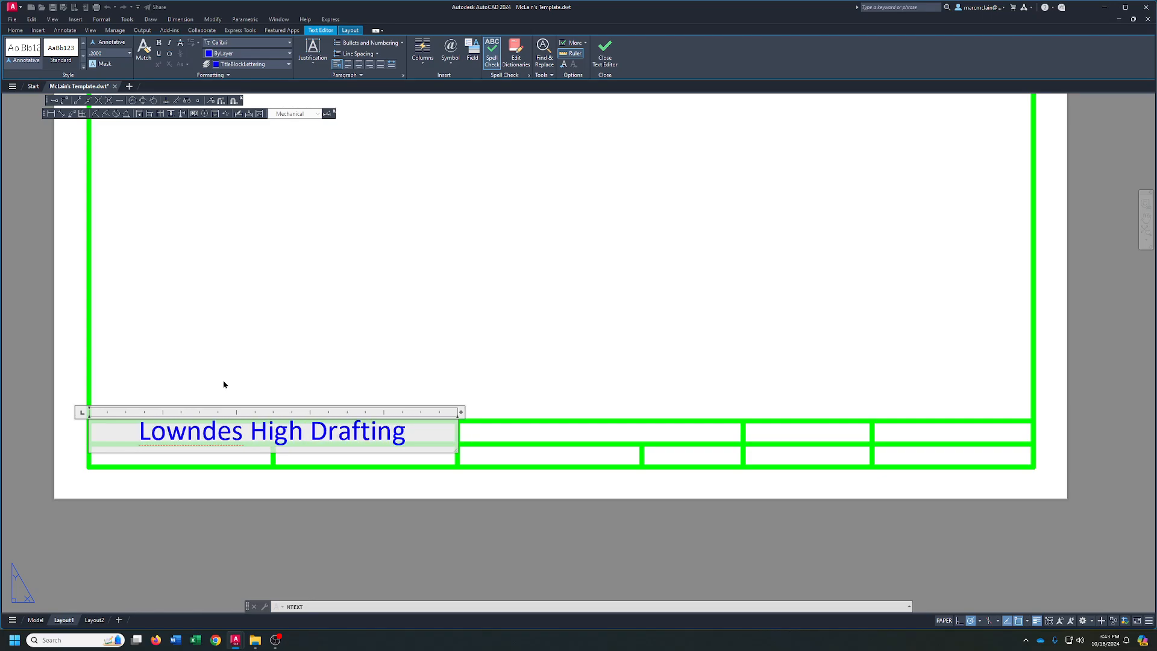
pyautogui.click(212, 372)
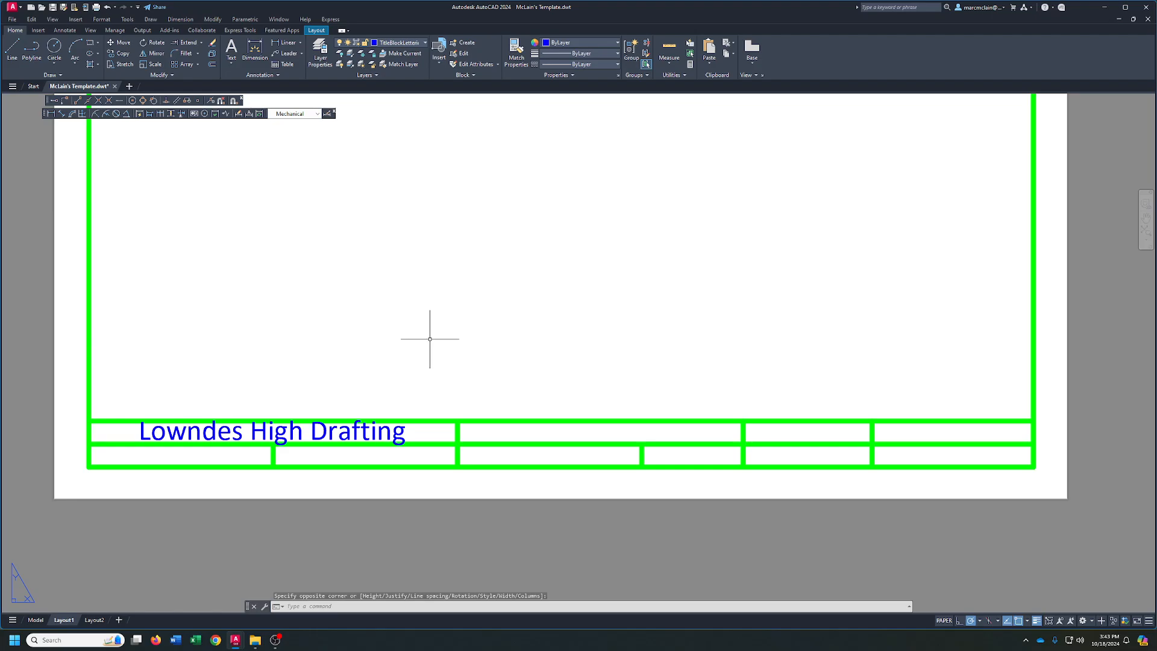
pyautogui.rightClick(370, 313)
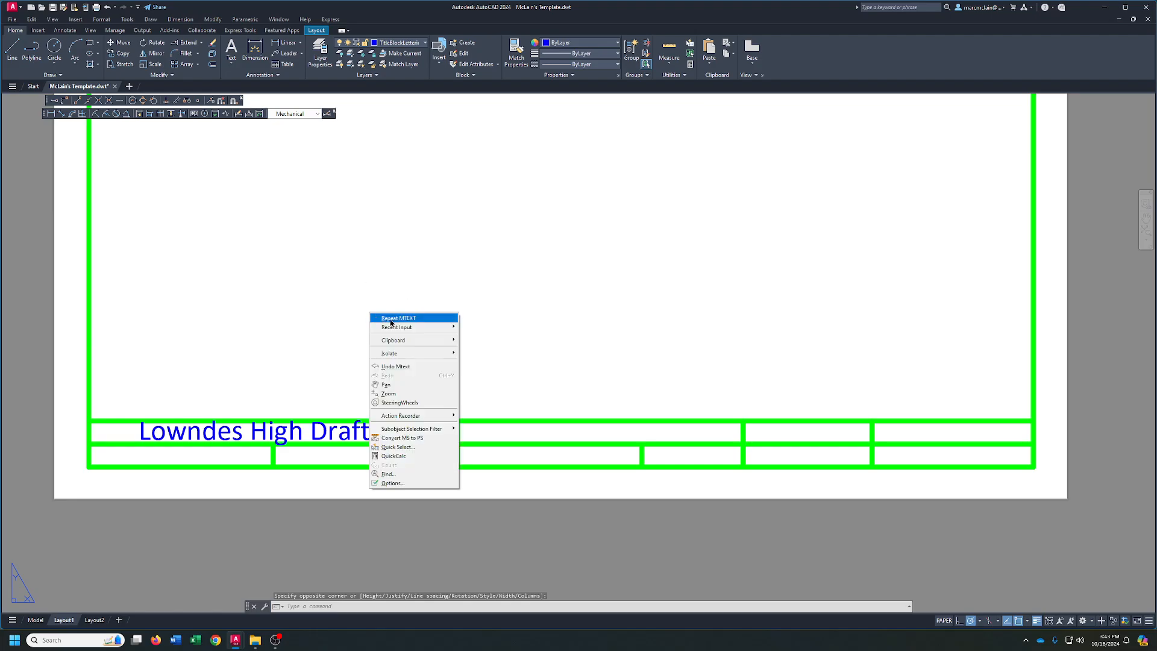
pyautogui.click(323, 313)
pyautogui.click(401, 341)
# Set the text height of the whole "Lowndes High Drafting" lettering to 0.1250
pyautogui.click(405, 431)
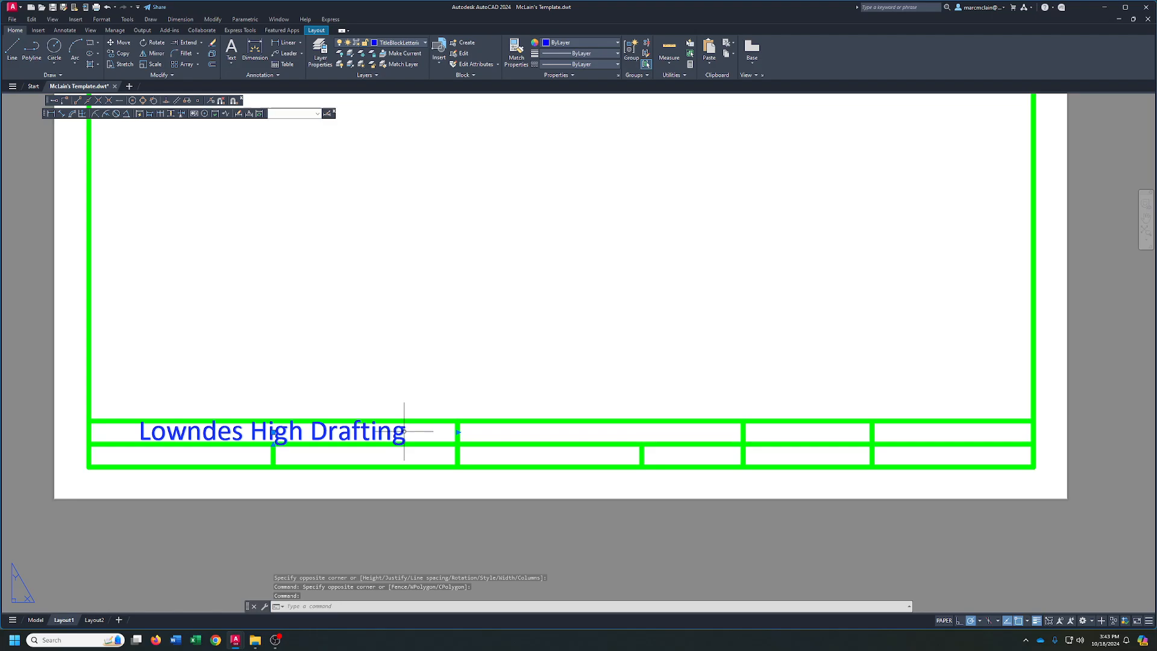
pyautogui.doubleClick(404, 431)
pyautogui.moveTo(405, 433); pyautogui.dragTo(106, 236)
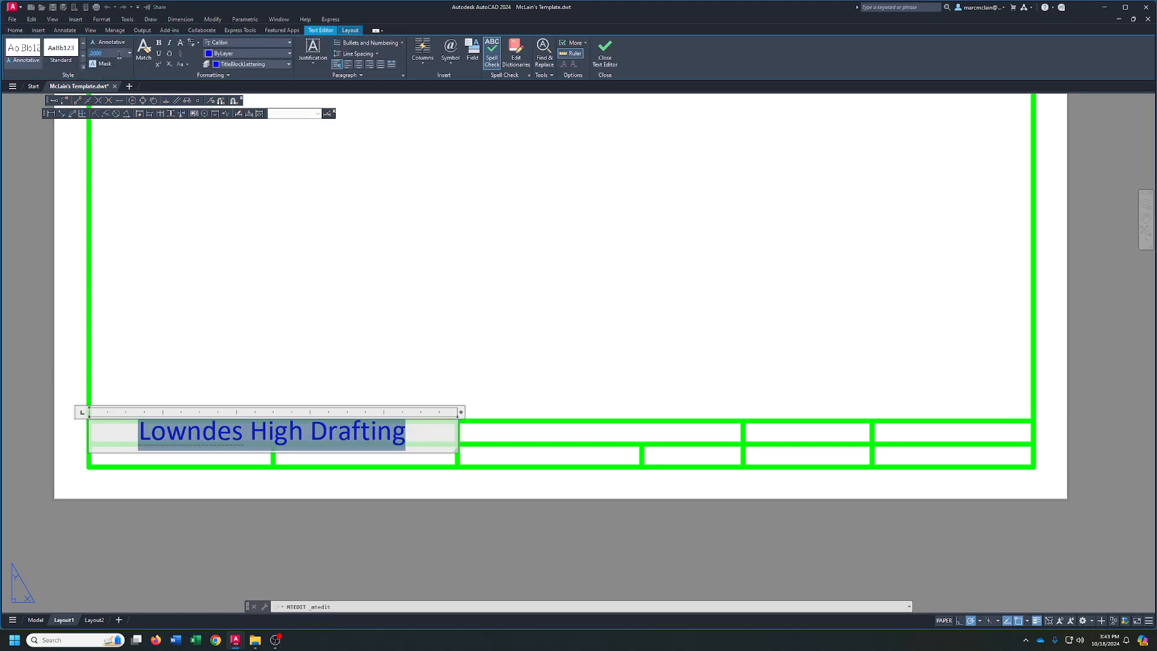
pyautogui.press('Return')
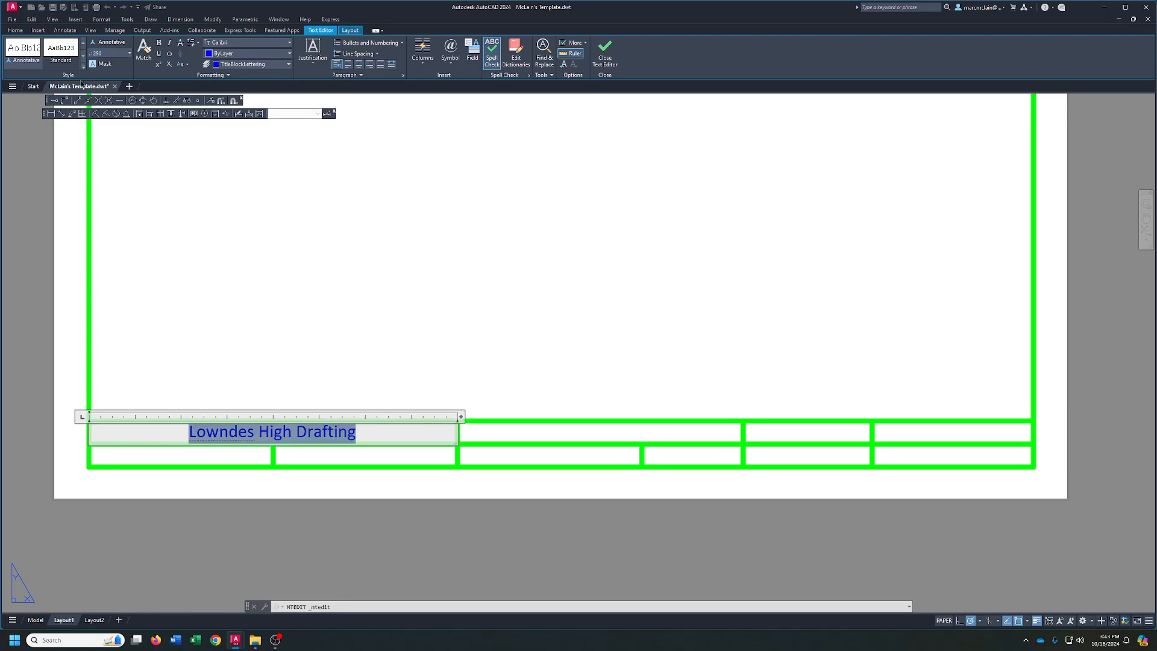
pyautogui.click(302, 305)
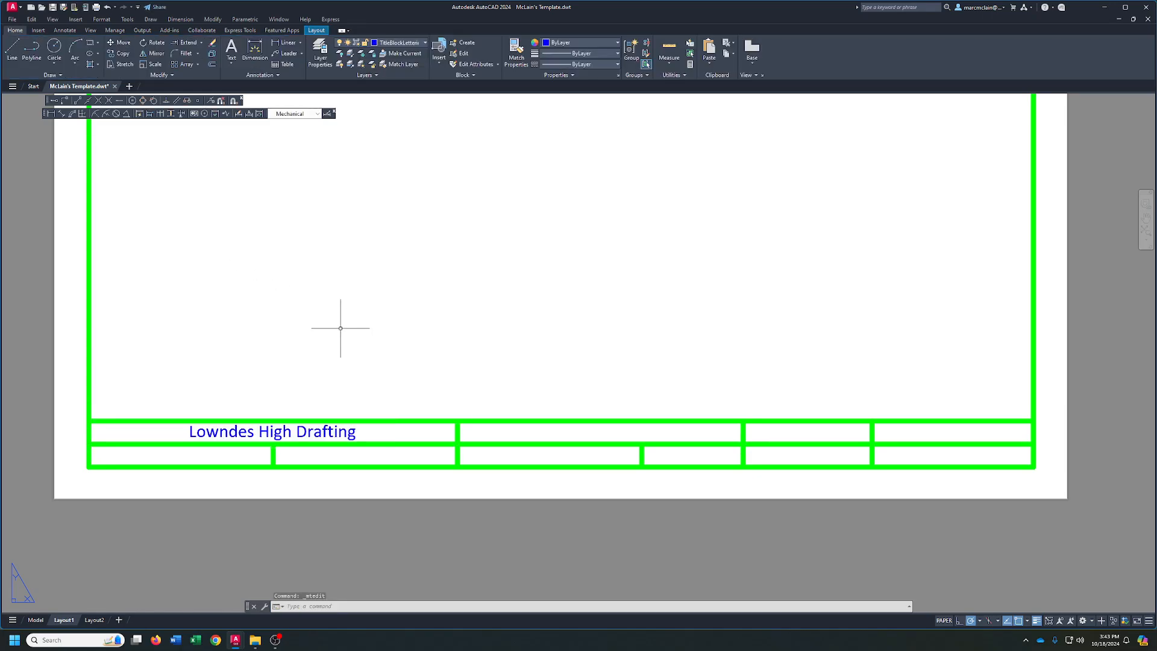
# Create a multiline text box spanning the lower row's first cell, with the text height set to 0.1250
pyautogui.moveTo(341, 328); pyautogui.dragTo(386, 265, button='middle')
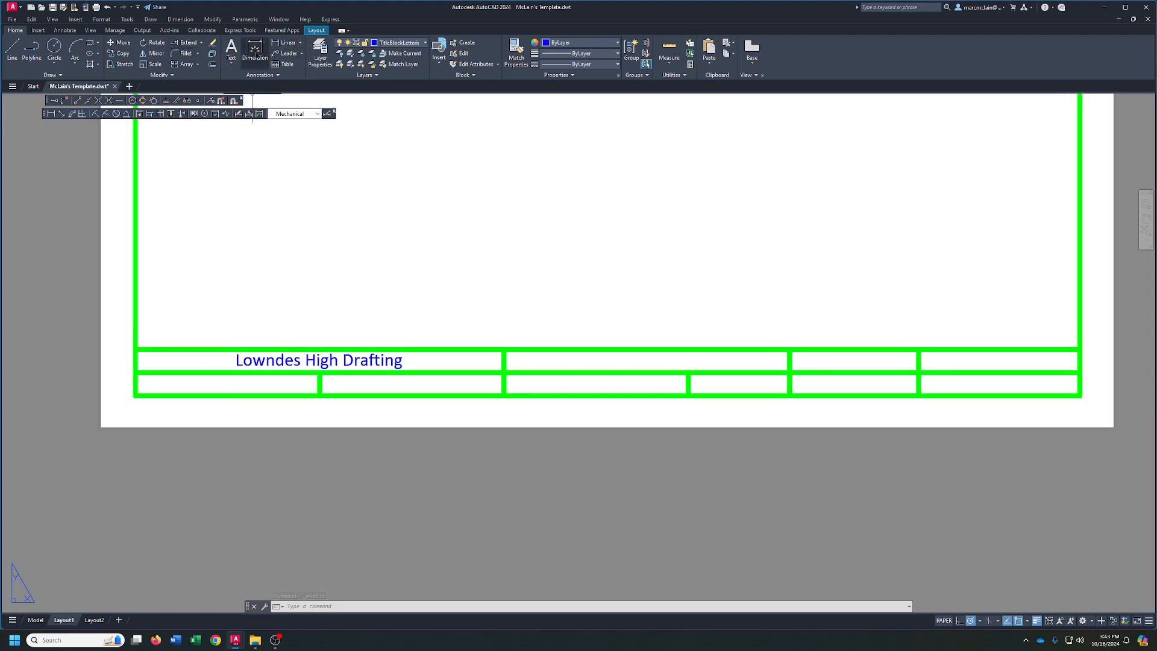
pyautogui.click(231, 50)
pyautogui.click(135, 374)
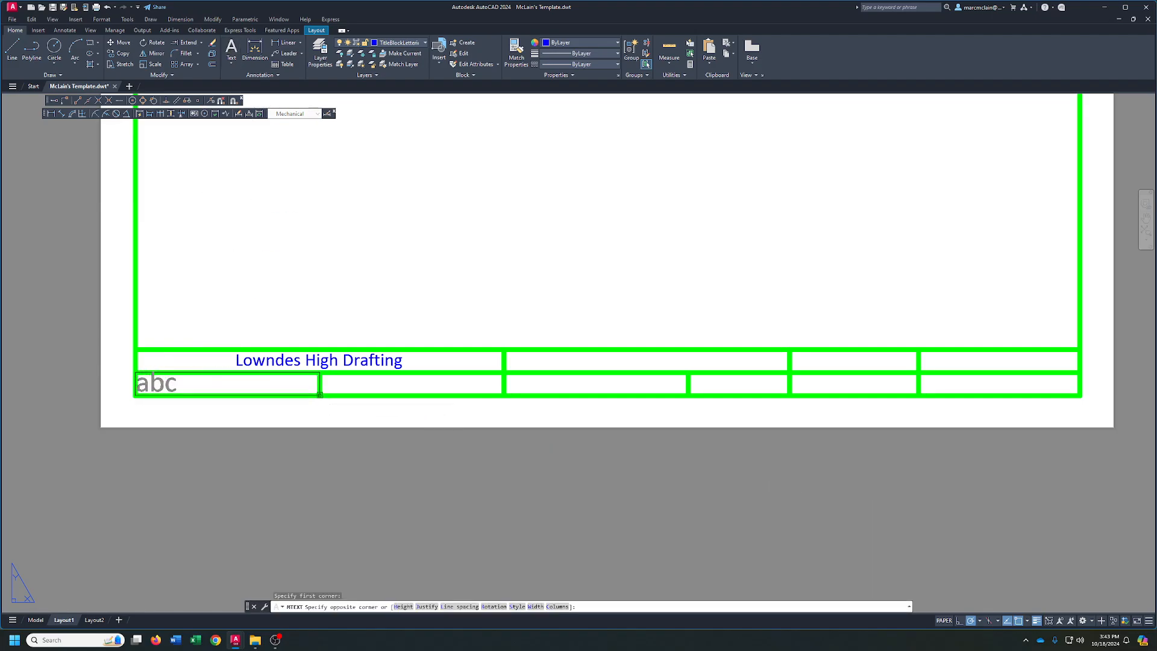
pyautogui.click(319, 395)
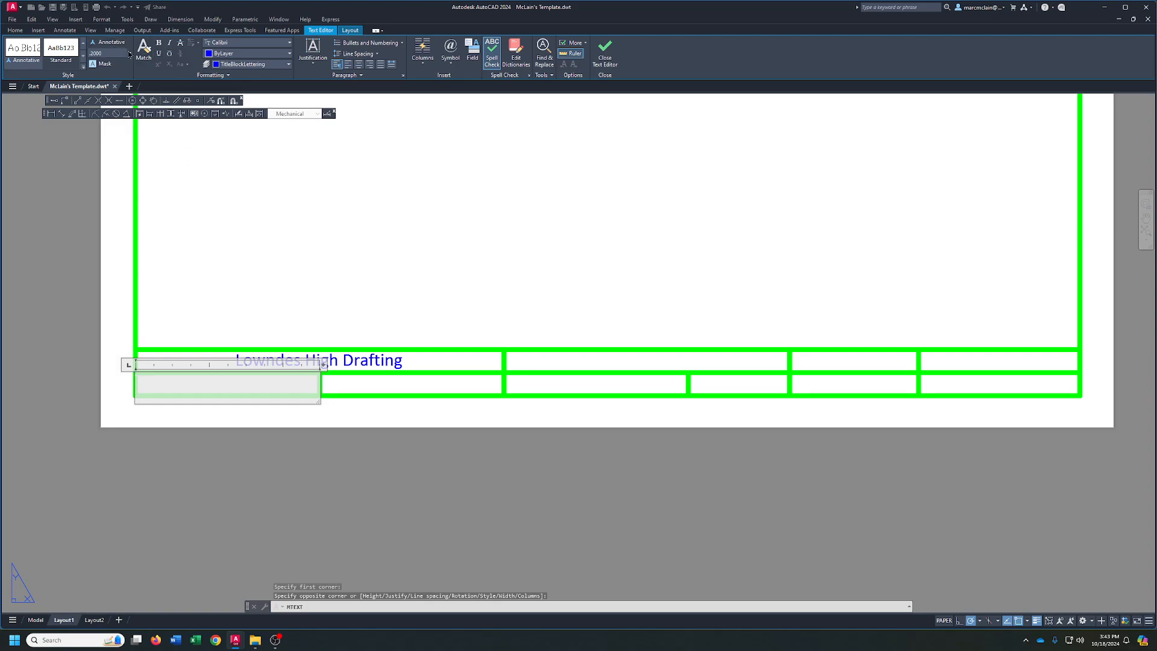
pyautogui.click(129, 53)
pyautogui.click(106, 65)
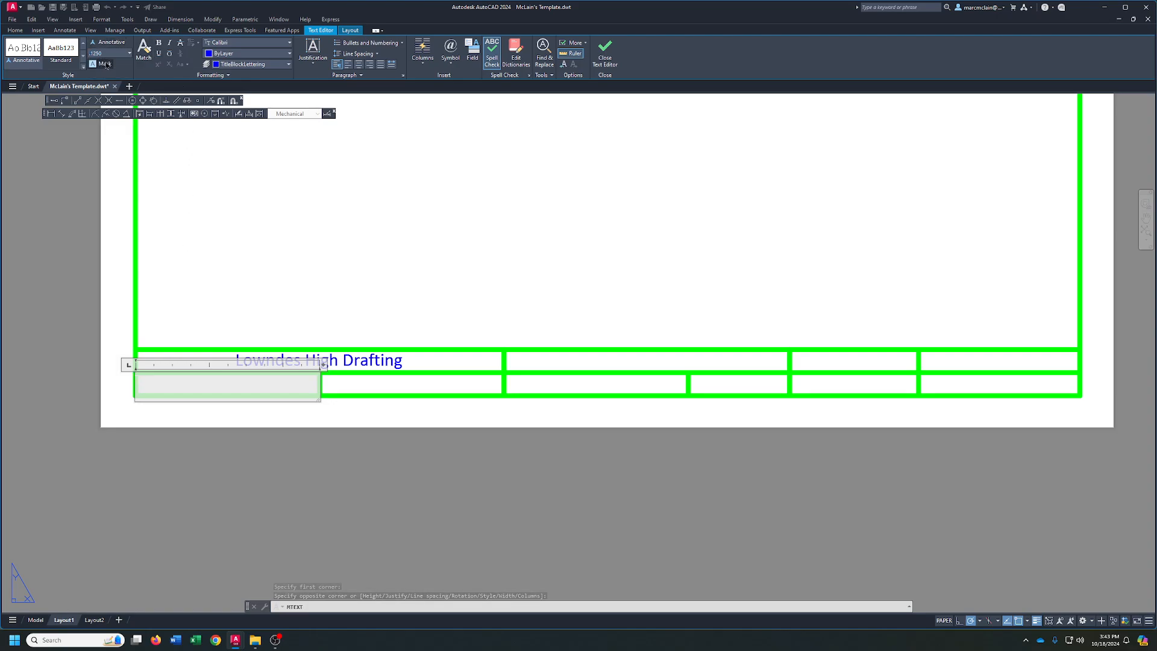
pyautogui.press('Return')
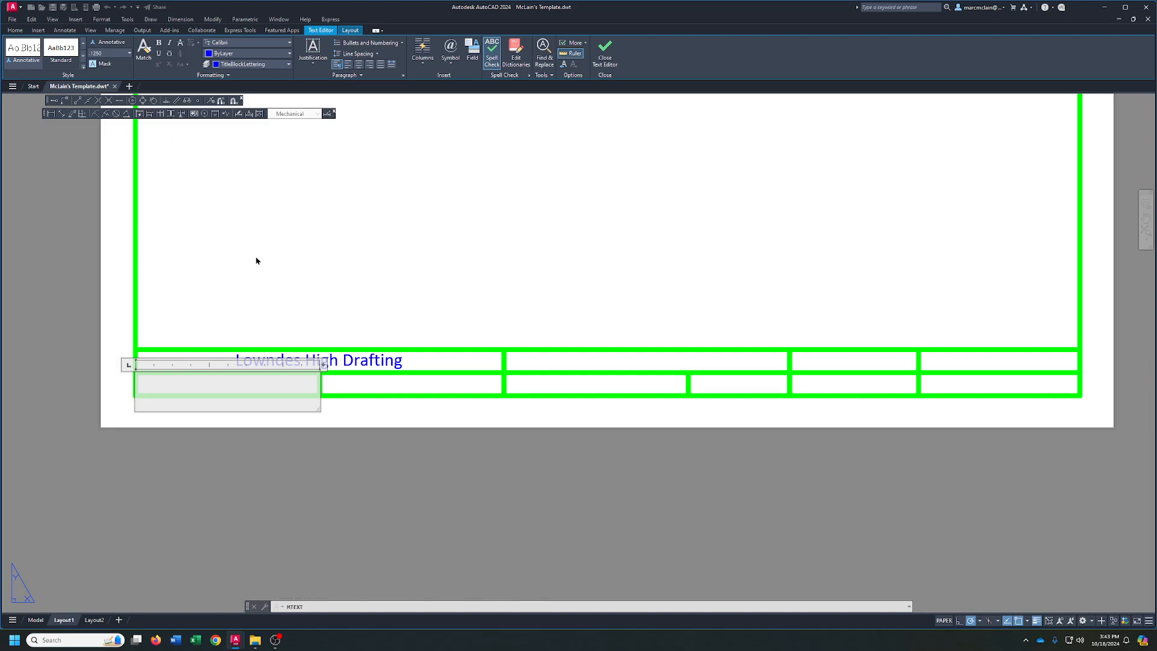
pyautogui.press('BackSpace')
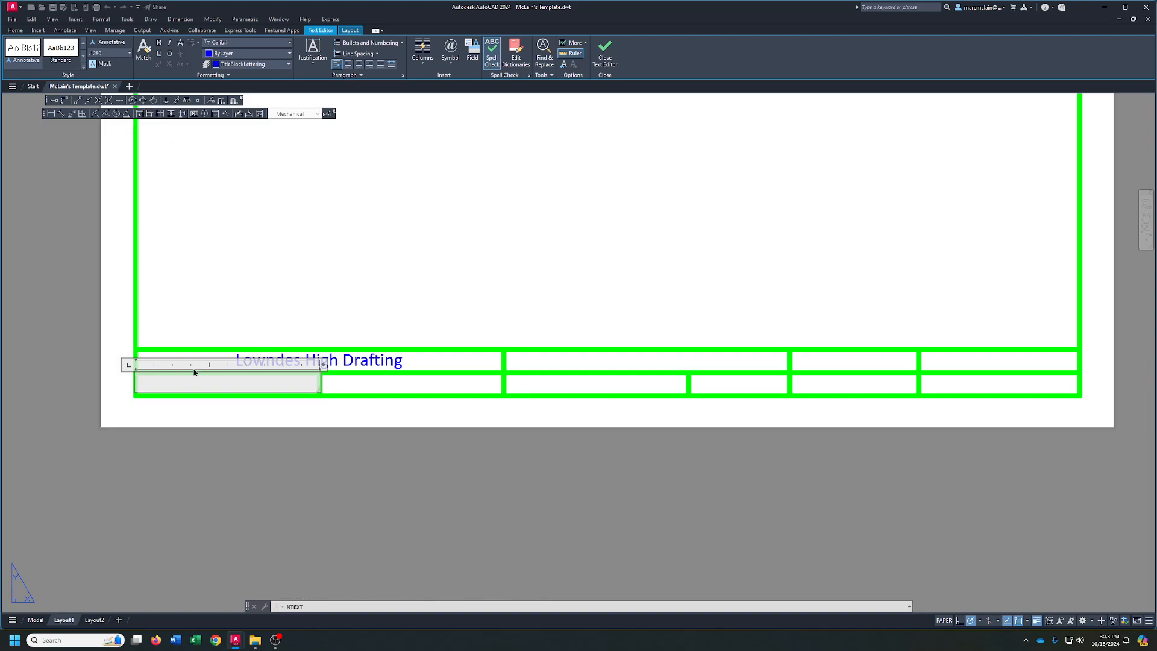
# Justify the lower row's first cell text to Middle Center, enter "Your Name Here" and finish editing
pyautogui.click(312, 51)
pyautogui.click(316, 120)
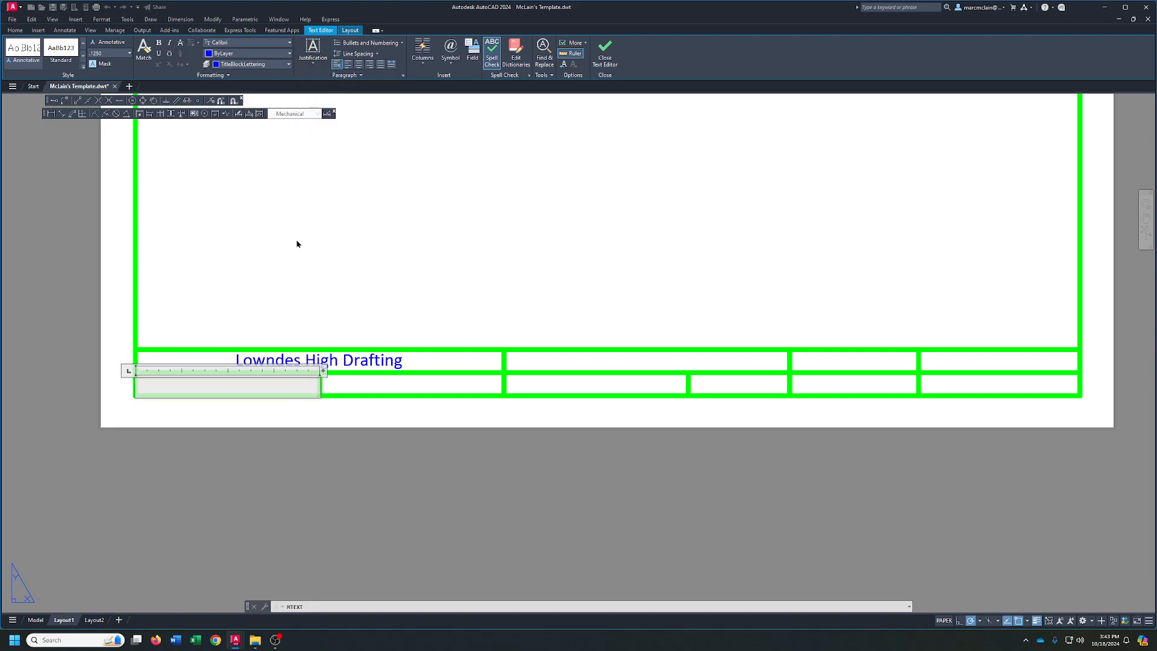
pyautogui.write('Your Name Here')
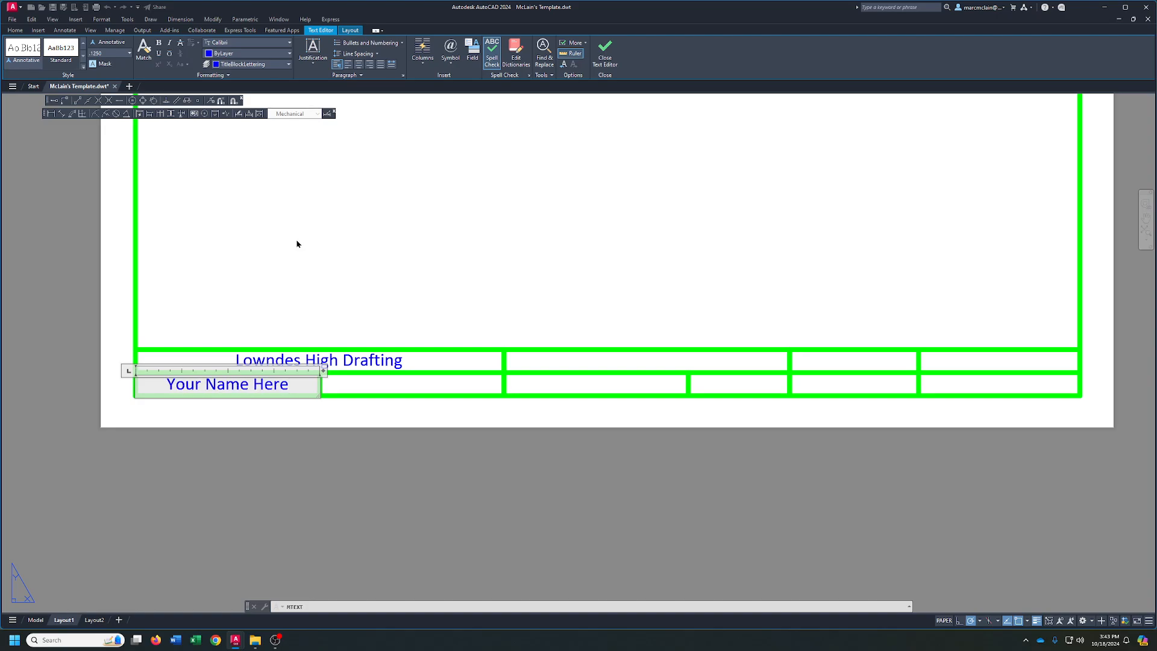
pyautogui.click(335, 268)
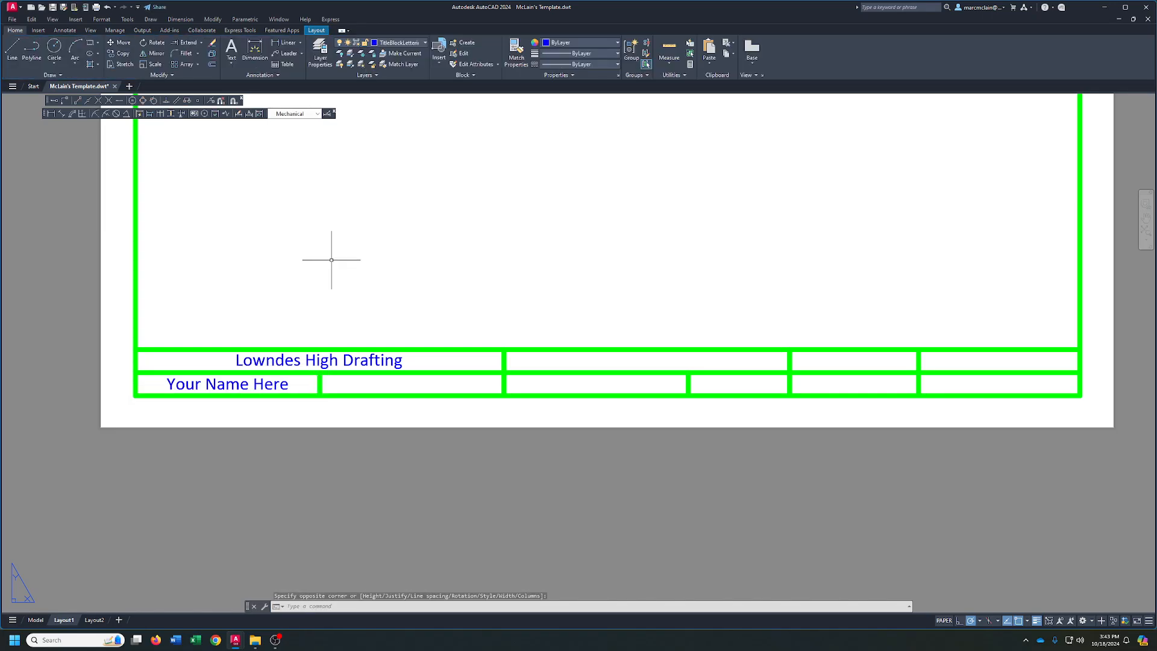
# Make the ViewPort layer current for the Layout1 sheet
pyautogui.scroll(-1, 731, 191)
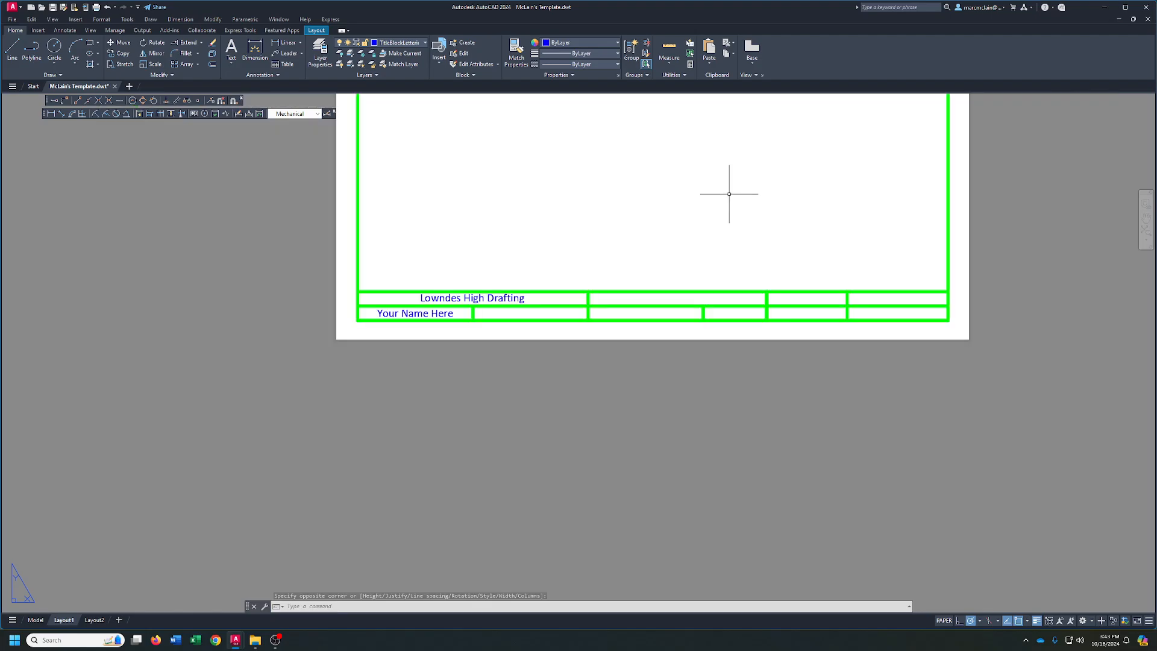
pyautogui.moveTo(731, 191)
pyautogui.mouseDown(button='middle')
pyautogui.moveTo(655, 383)
pyautogui.moveTo(553, 370)
pyautogui.moveTo(621, 373)
pyautogui.mouseUp(button='middle')
pyautogui.scroll(-2, 637, 372)
pyautogui.scroll(2, 621, 373)
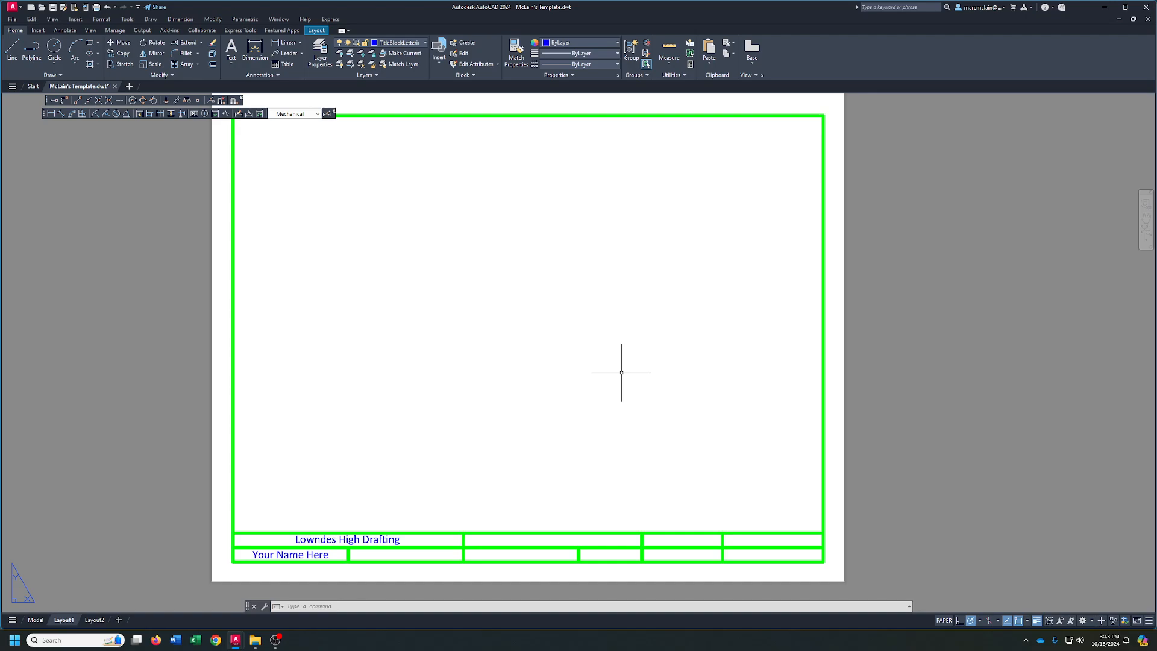
pyautogui.click(405, 43)
pyautogui.click(392, 173)
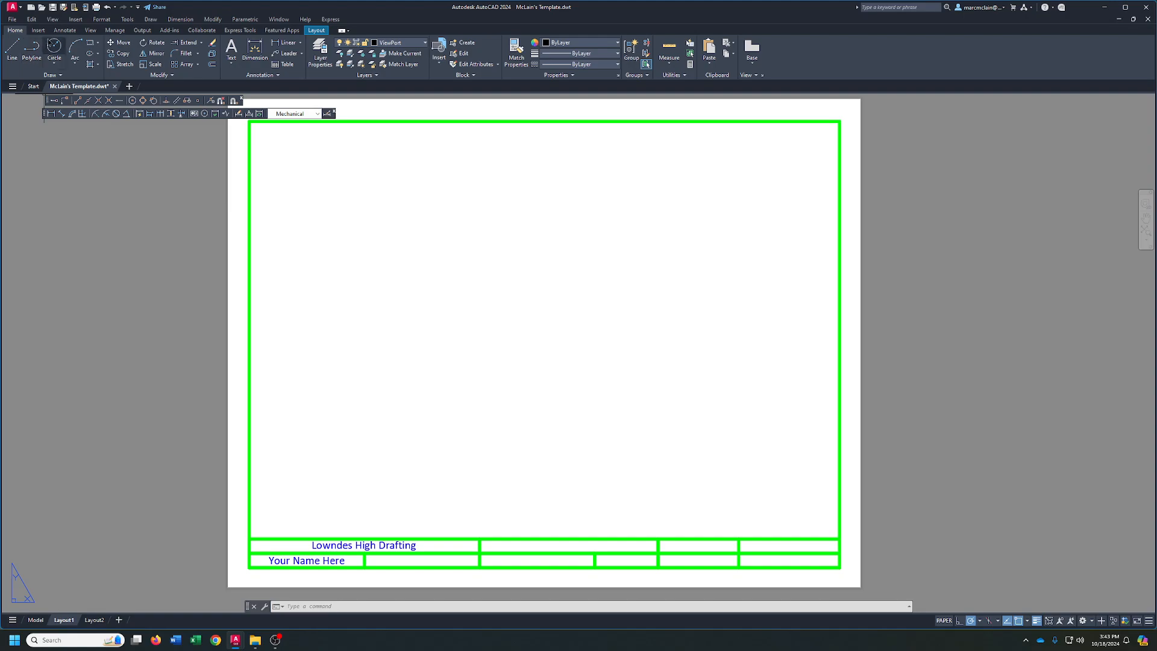
# Create a single rectangular viewport just inside the green border, filling the open area above the title block
pyautogui.click(53, 20)
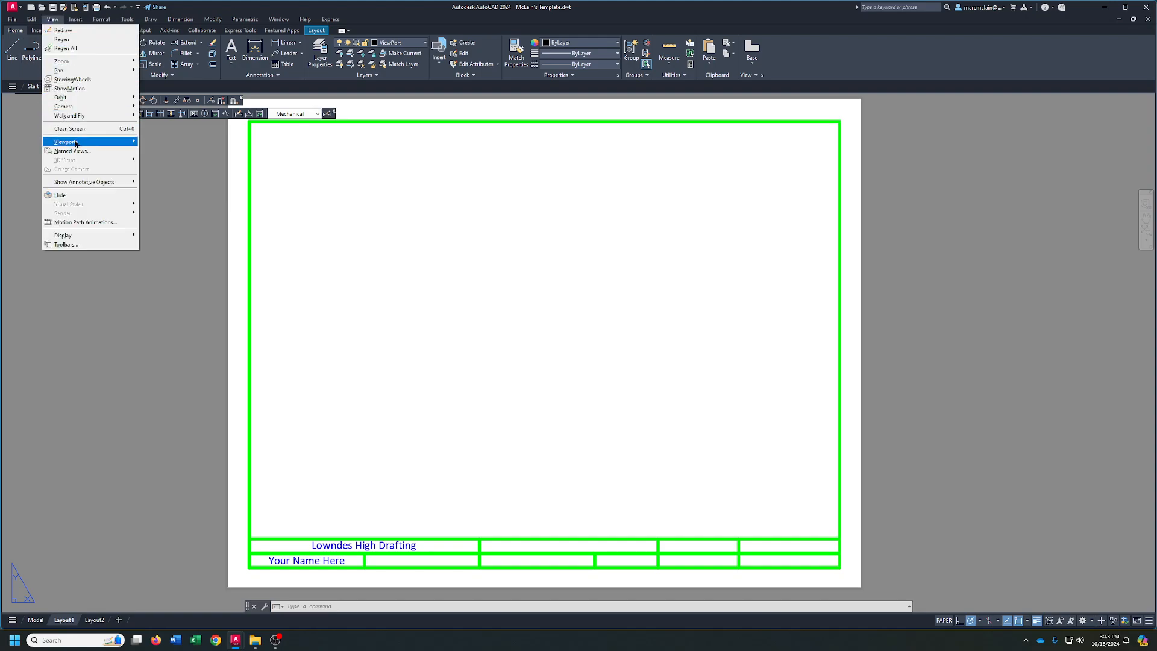
pyautogui.moveTo(75, 143)
pyautogui.click(162, 164)
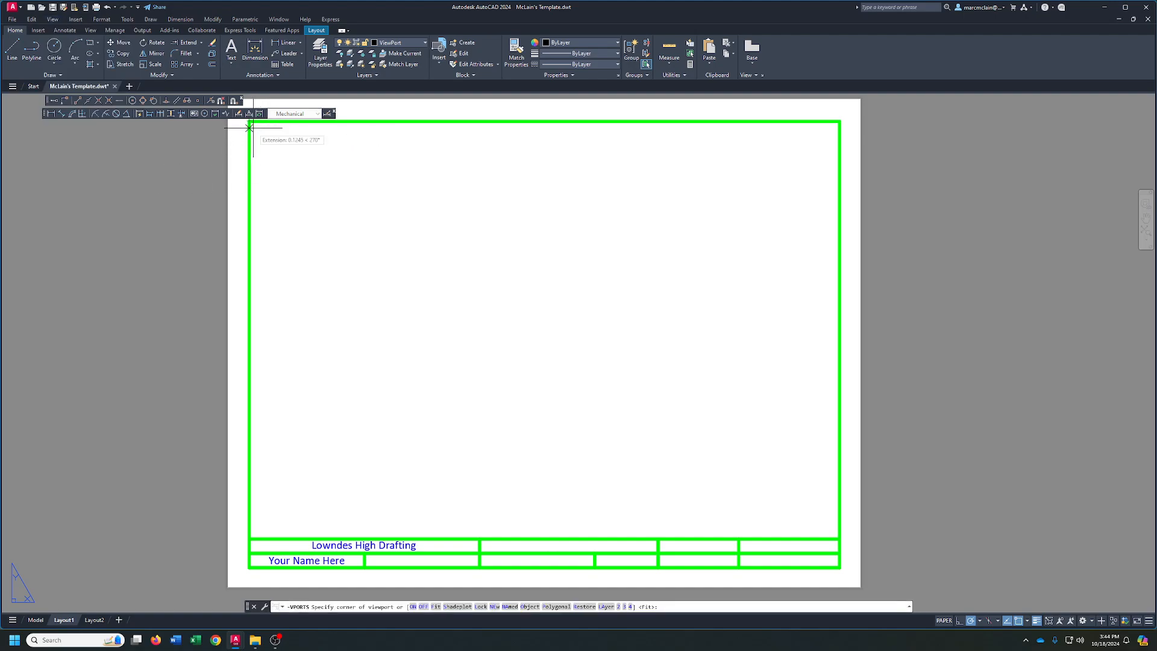
pyautogui.scroll(3, 249, 128)
pyautogui.scroll(1, 259, 157)
pyautogui.click(259, 158)
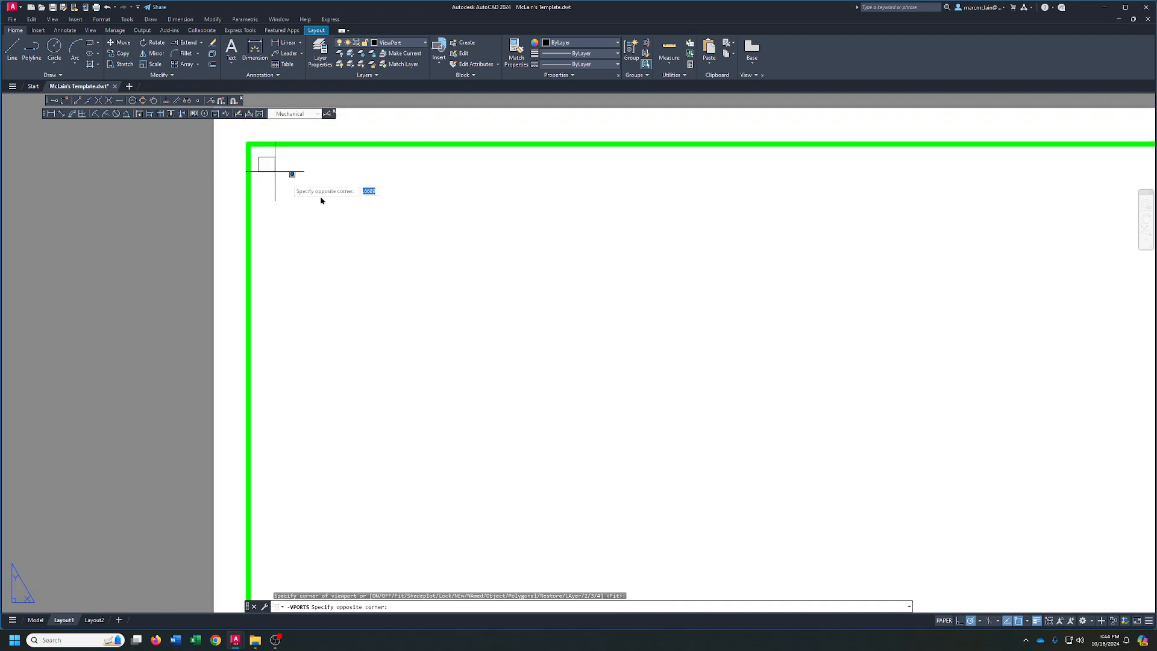
pyautogui.scroll(-4, 325, 205)
pyautogui.moveTo(641, 459); pyautogui.dragTo(543, 326, button='middle')
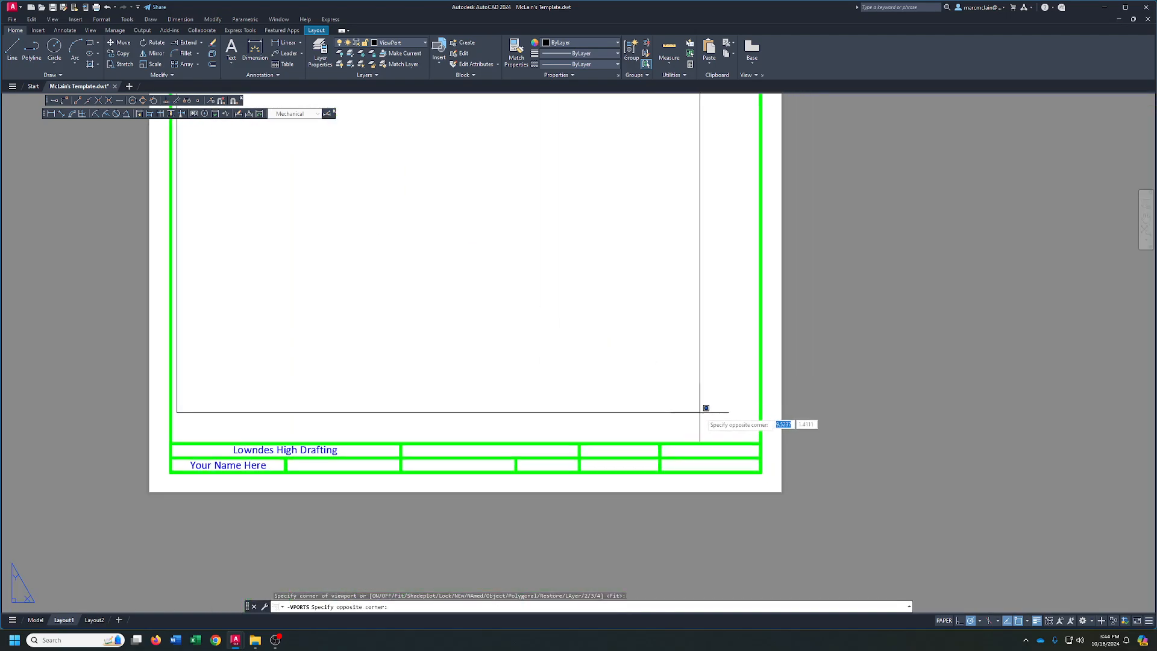
pyautogui.click(758, 433)
pyautogui.scroll(-3, 650, 373)
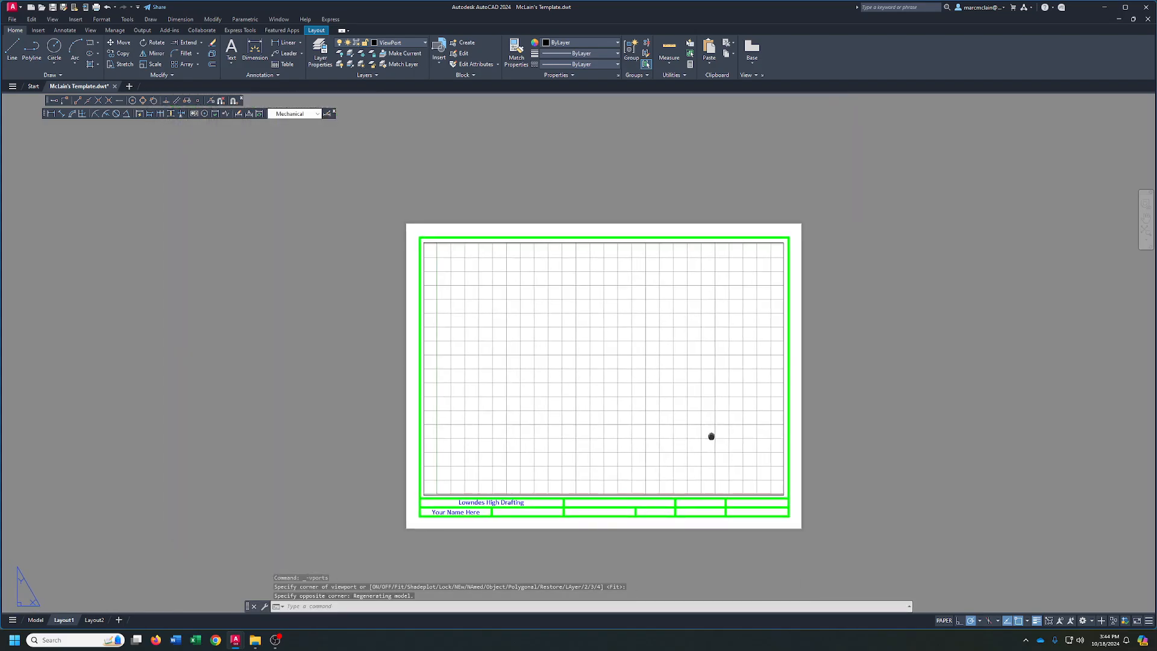
# Review the ViewPort layer in the layer properties and fit the whole sheet in view
pyautogui.click(320, 55)
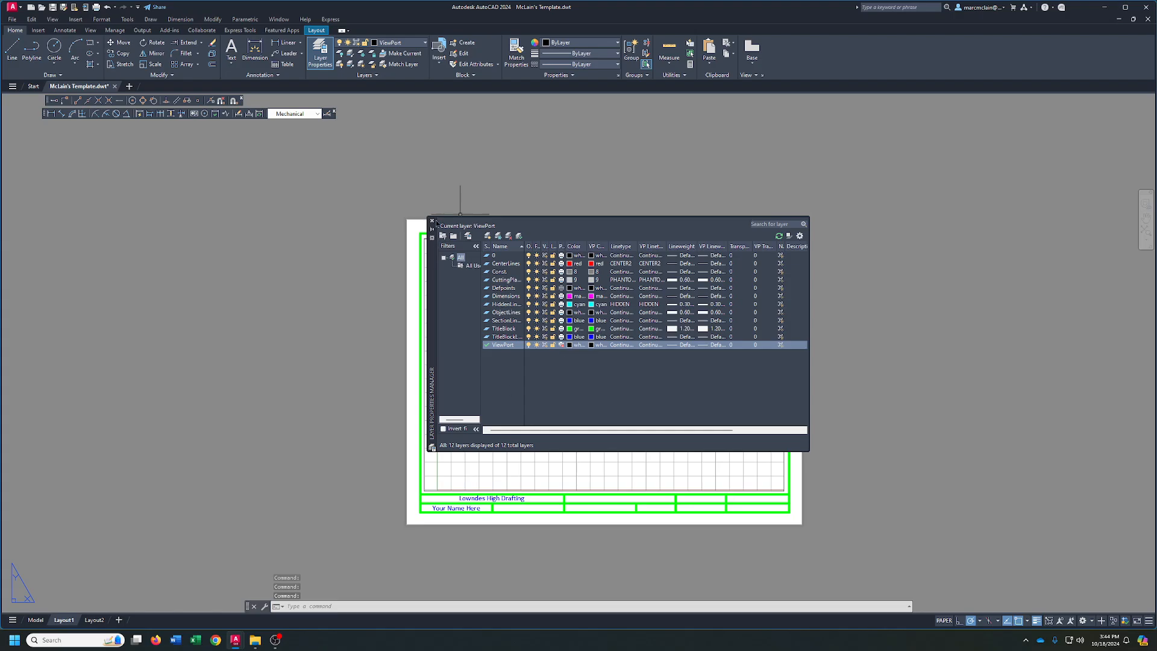
pyautogui.click(432, 222)
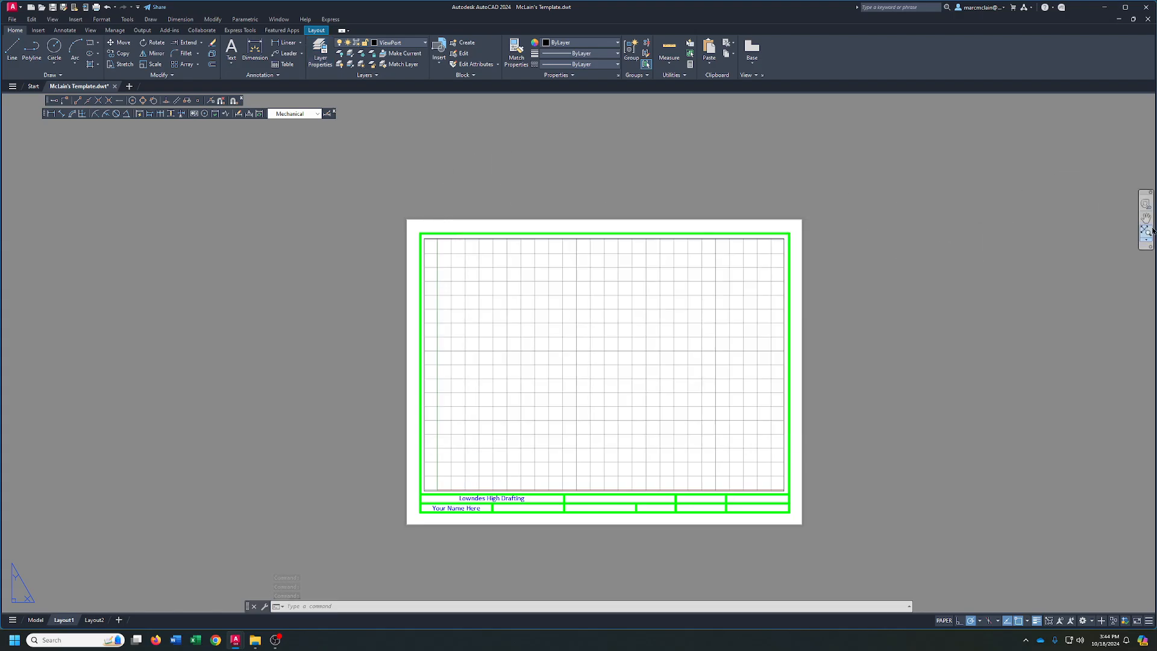
pyautogui.click(1148, 232)
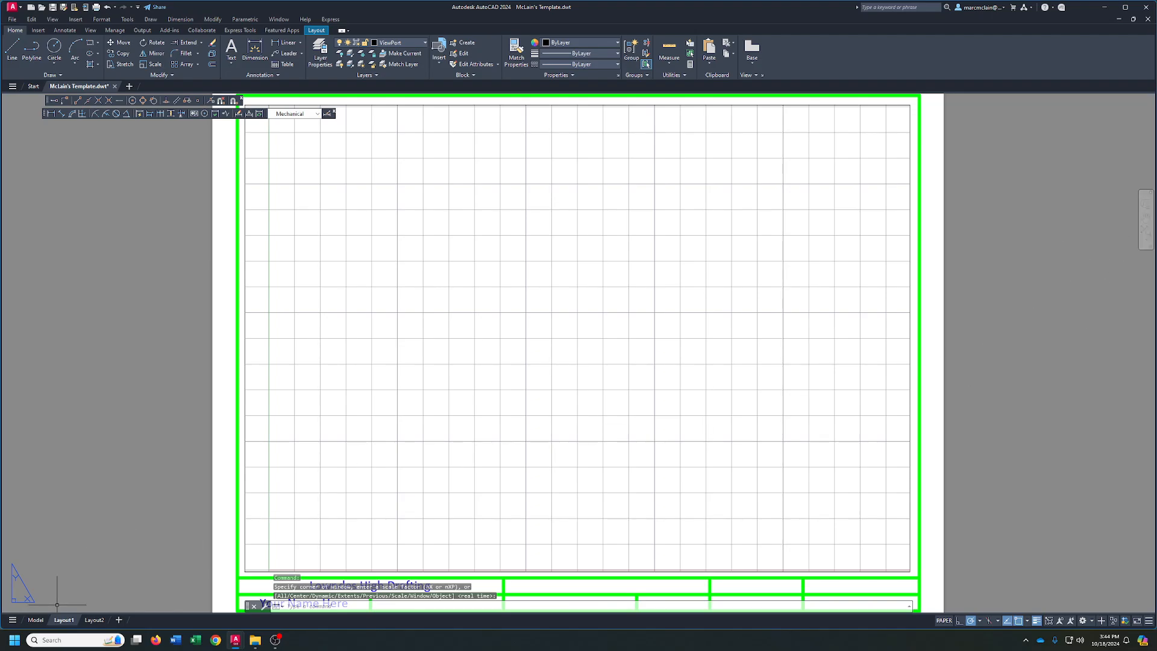
# Return to model space, save the template and close the file
pyautogui.click(36, 620)
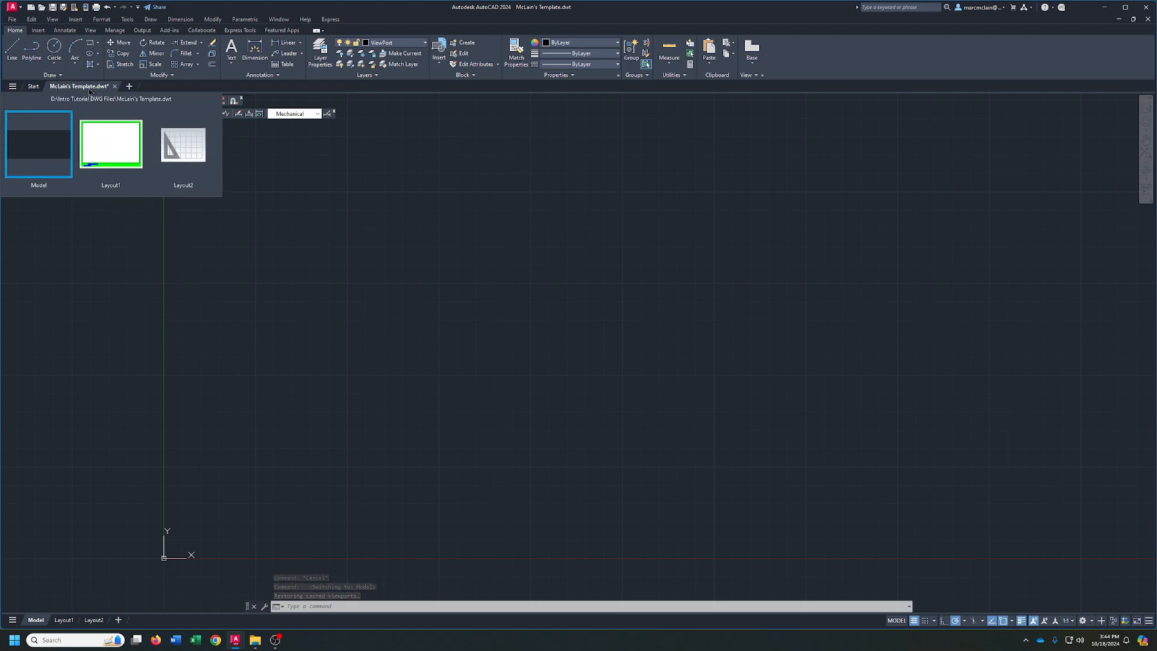
pyautogui.click(53, 8)
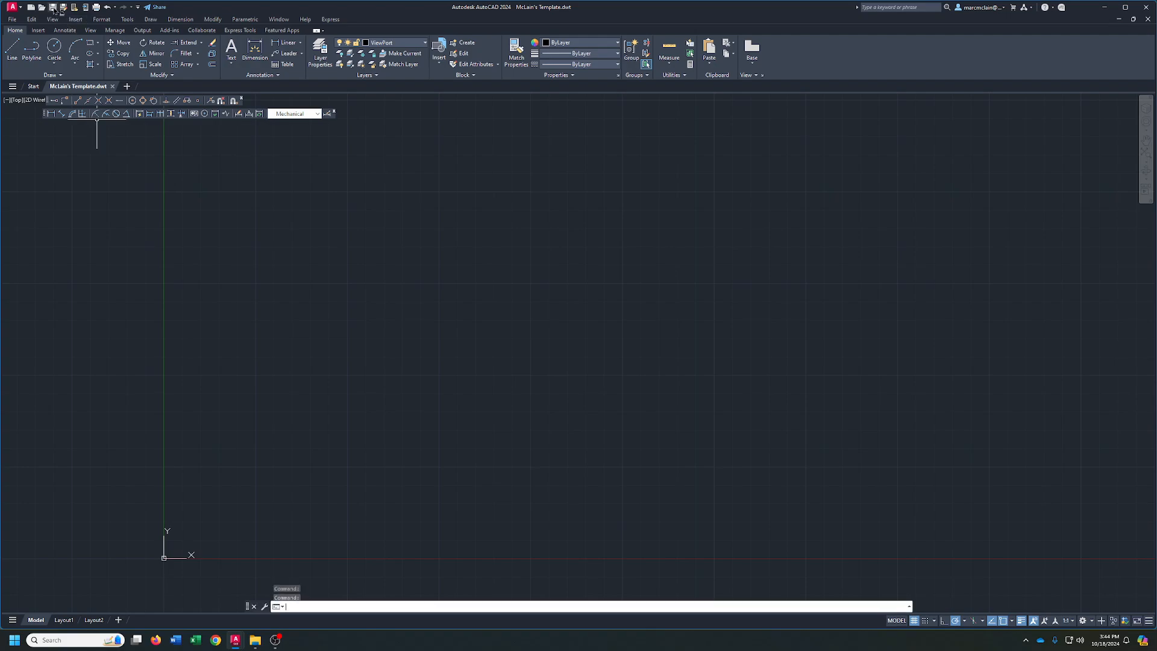
pyautogui.click(112, 86)
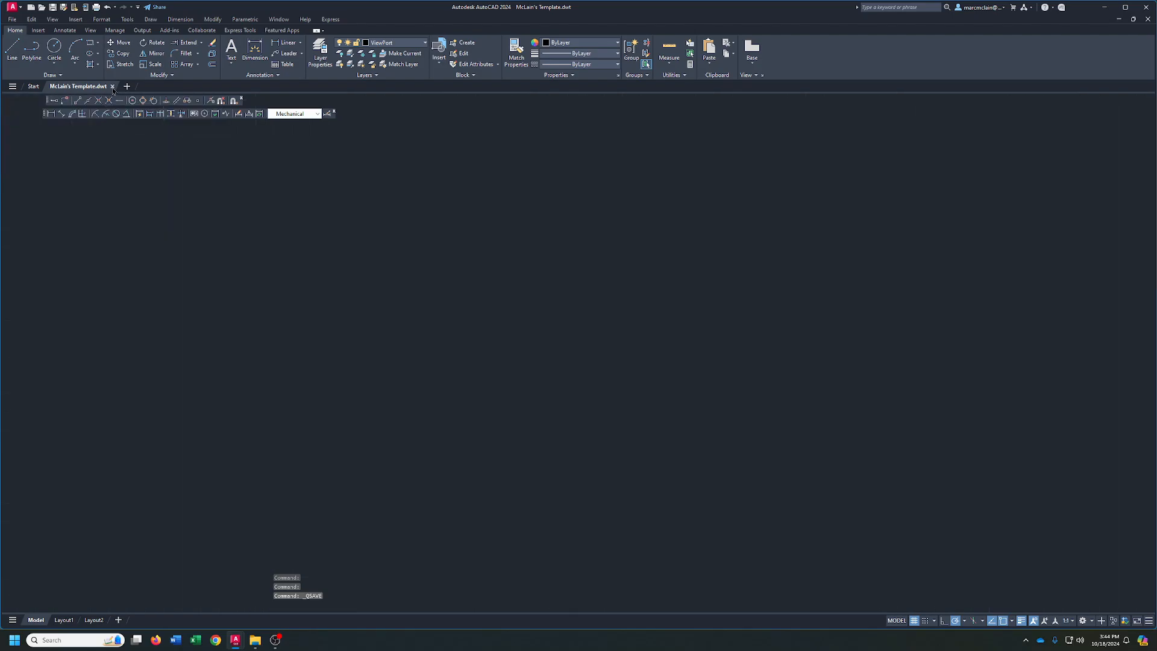